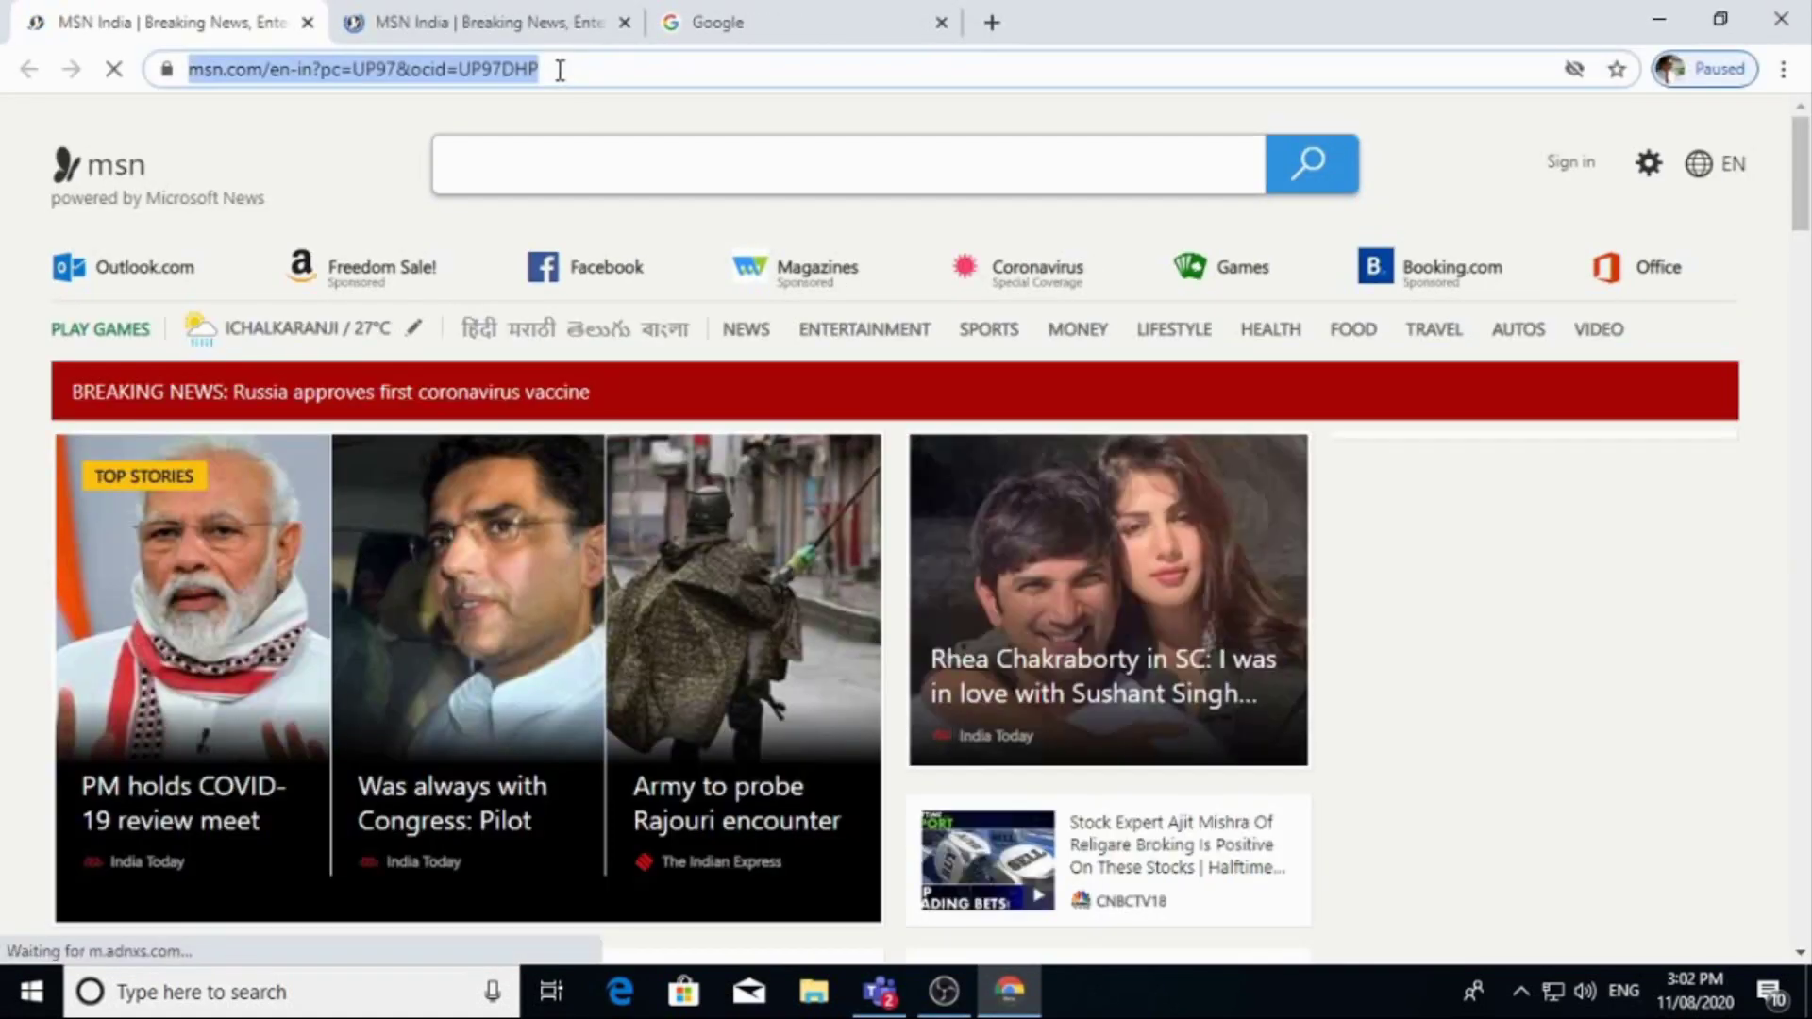
# Load Google and search for 'microsoft stream' using the suggested query.
pyautogui.write('www.')
pyautogui.press('Return')
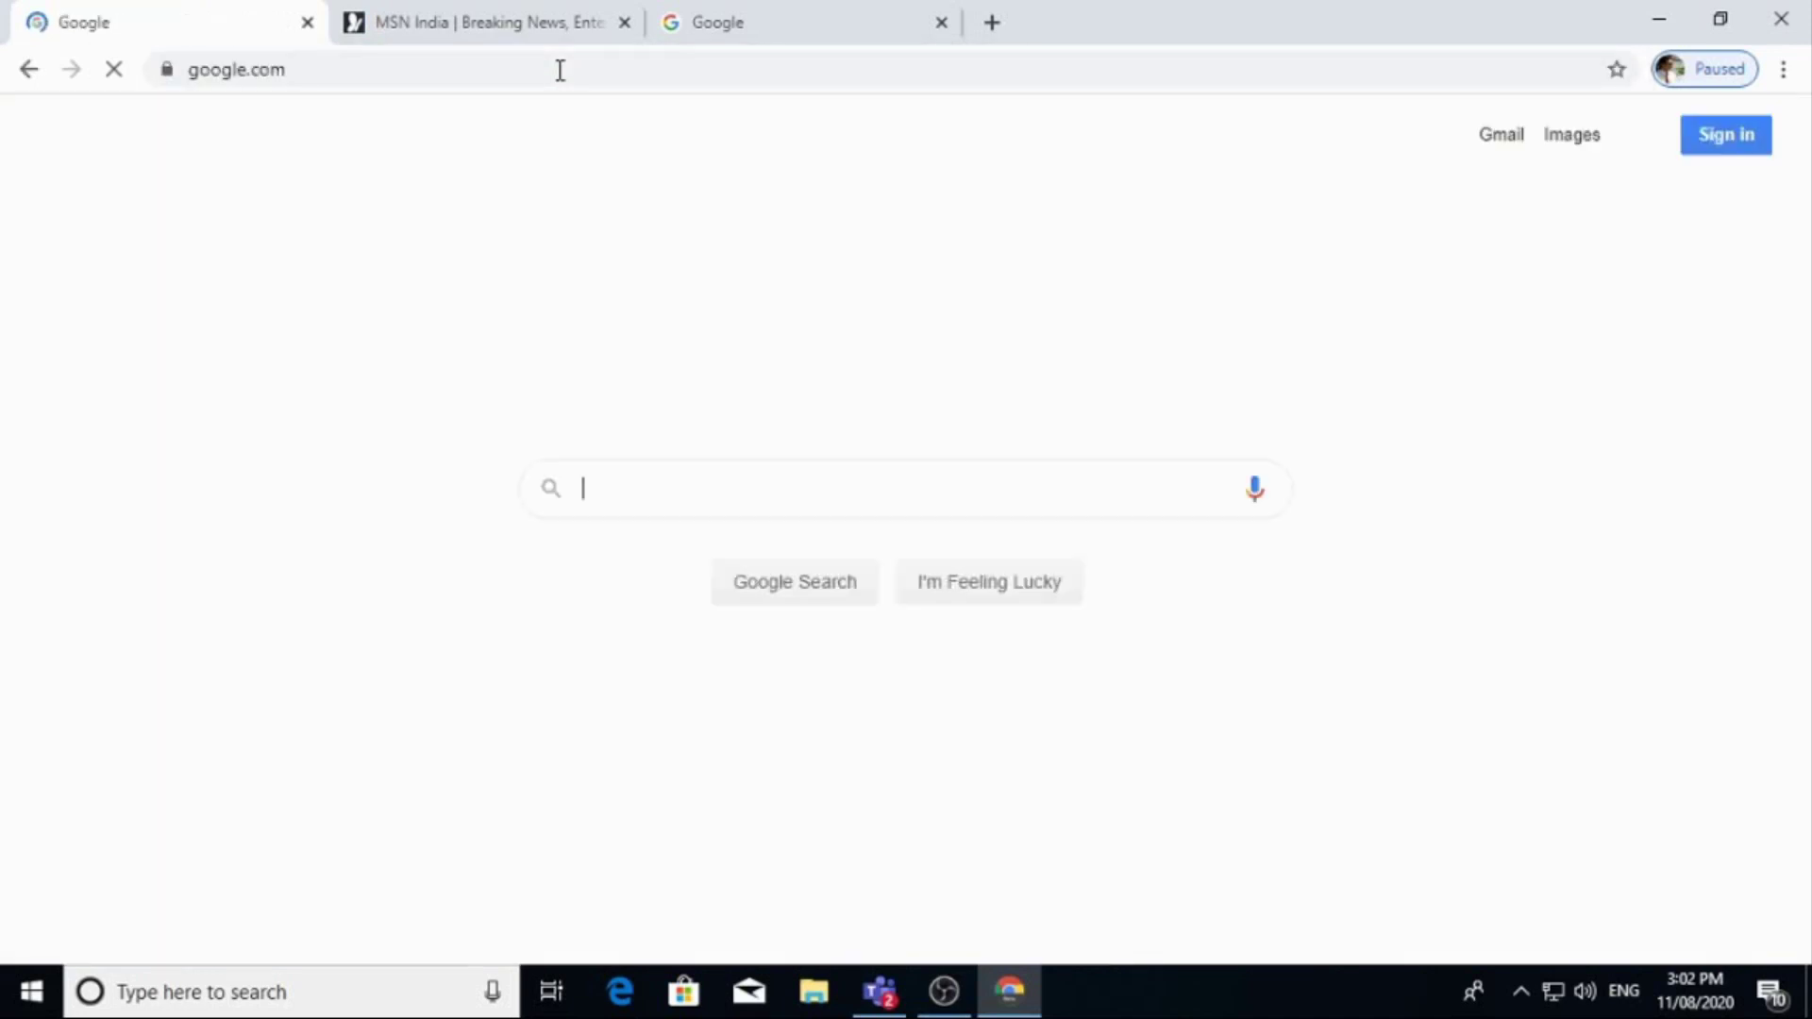
pyautogui.write('mi')
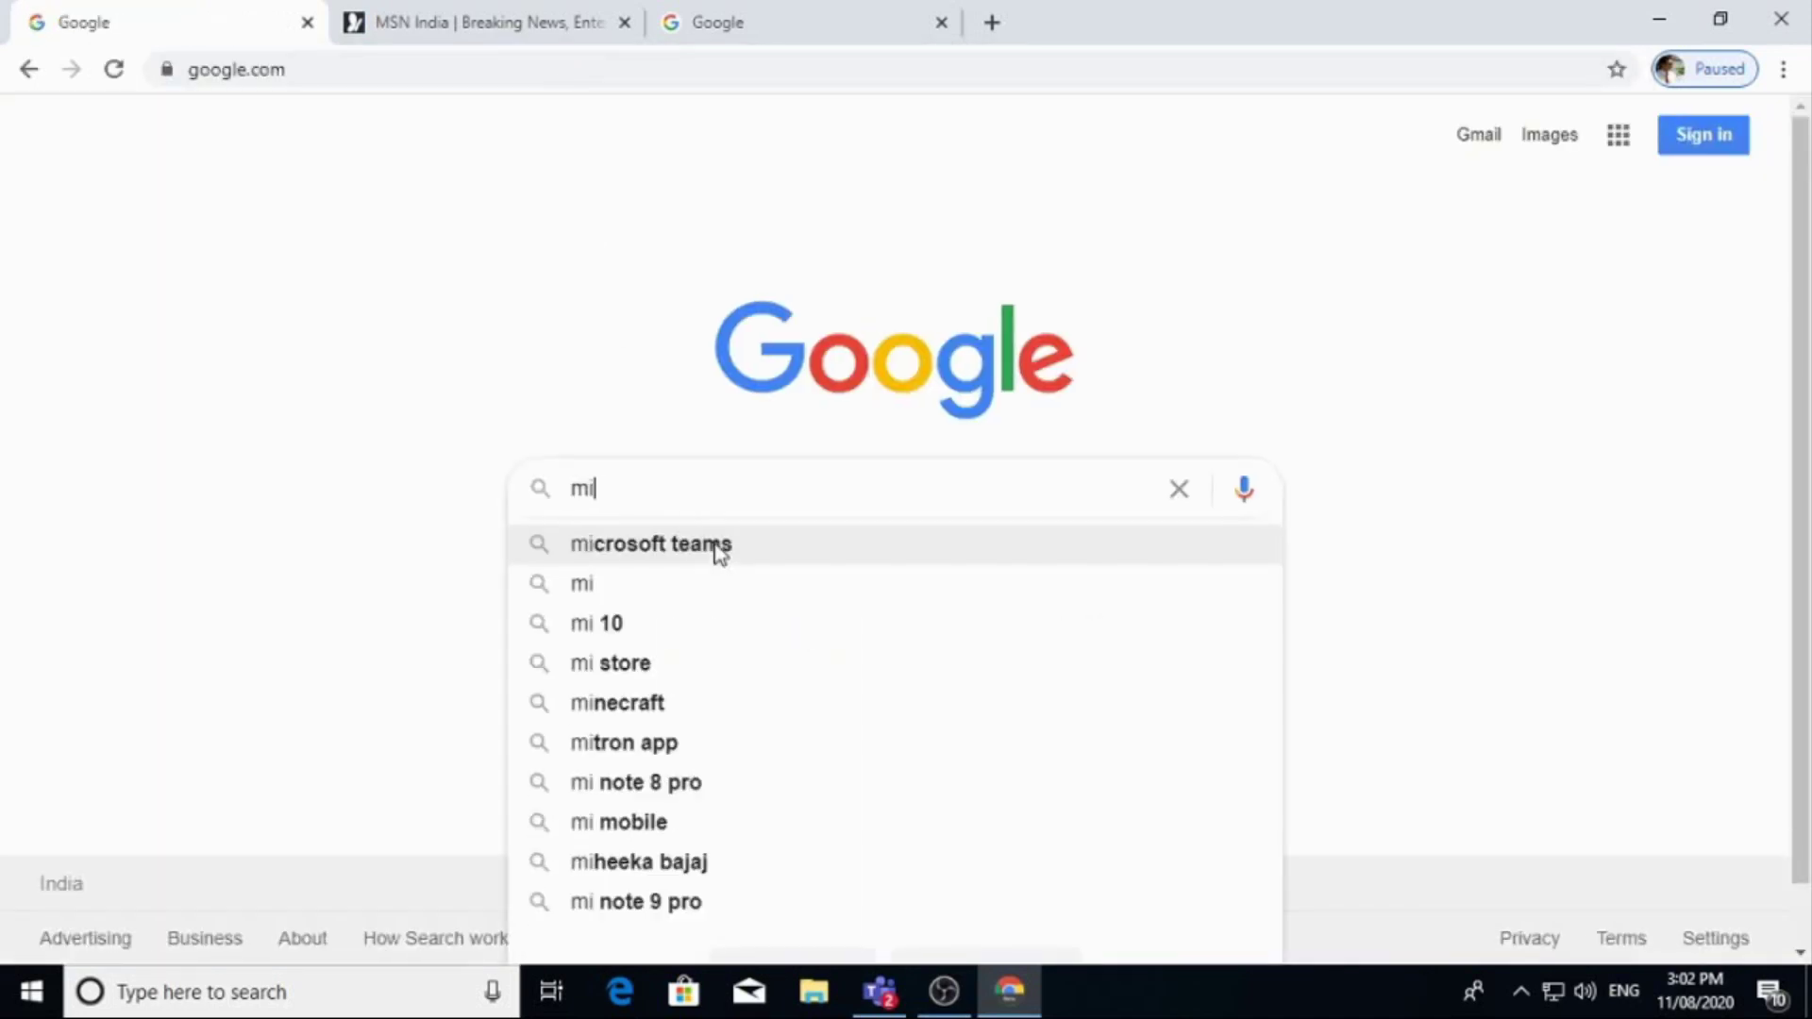
pyautogui.write('crosof')
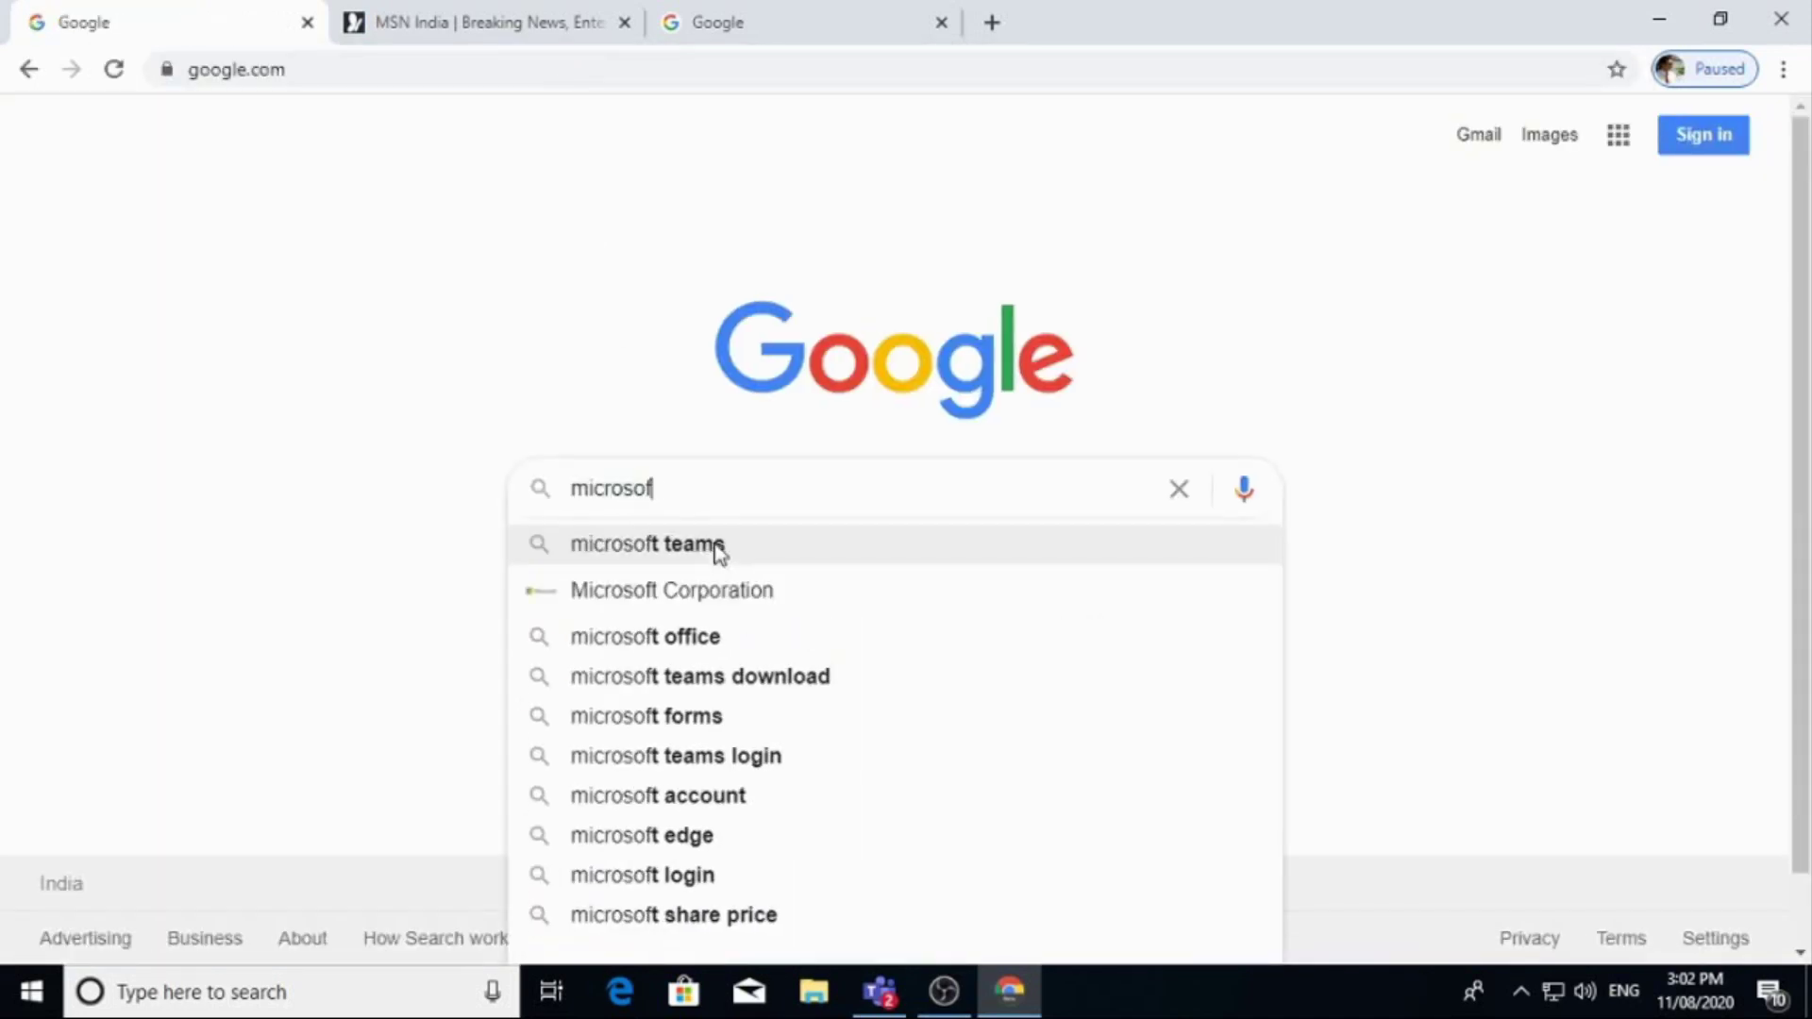
pyautogui.write('t stre')
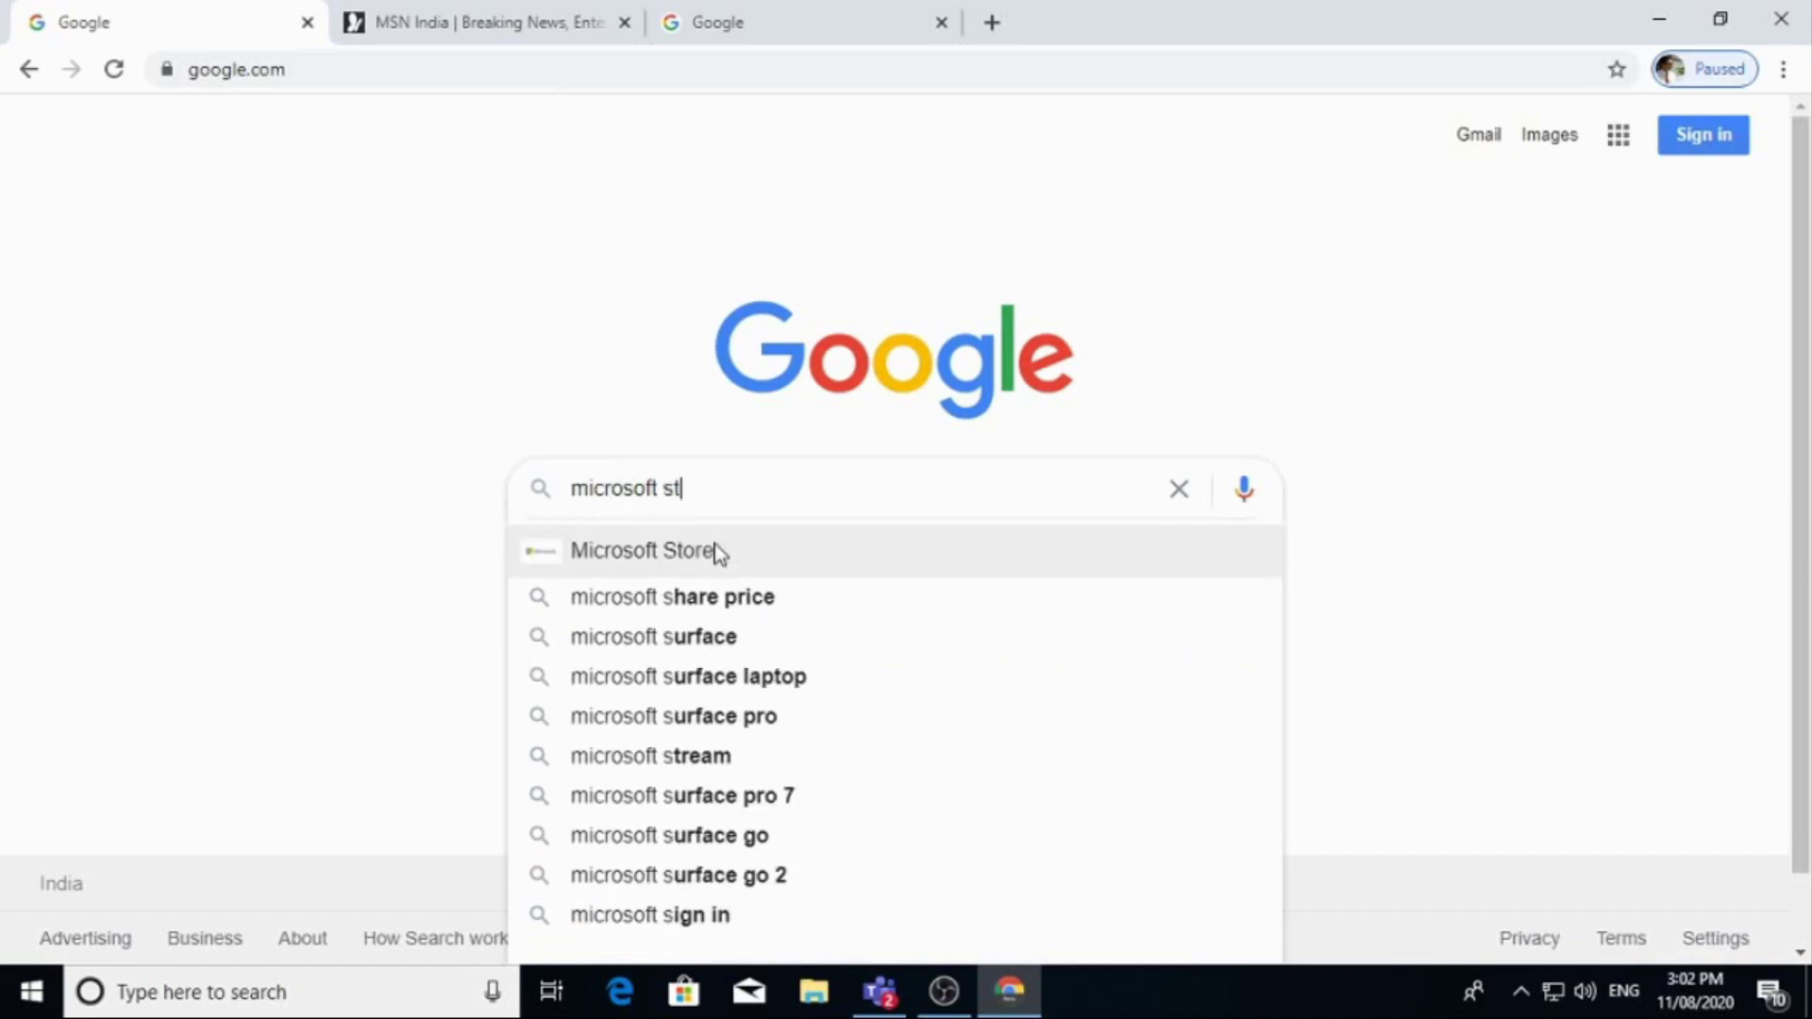
pyautogui.click(719, 547)
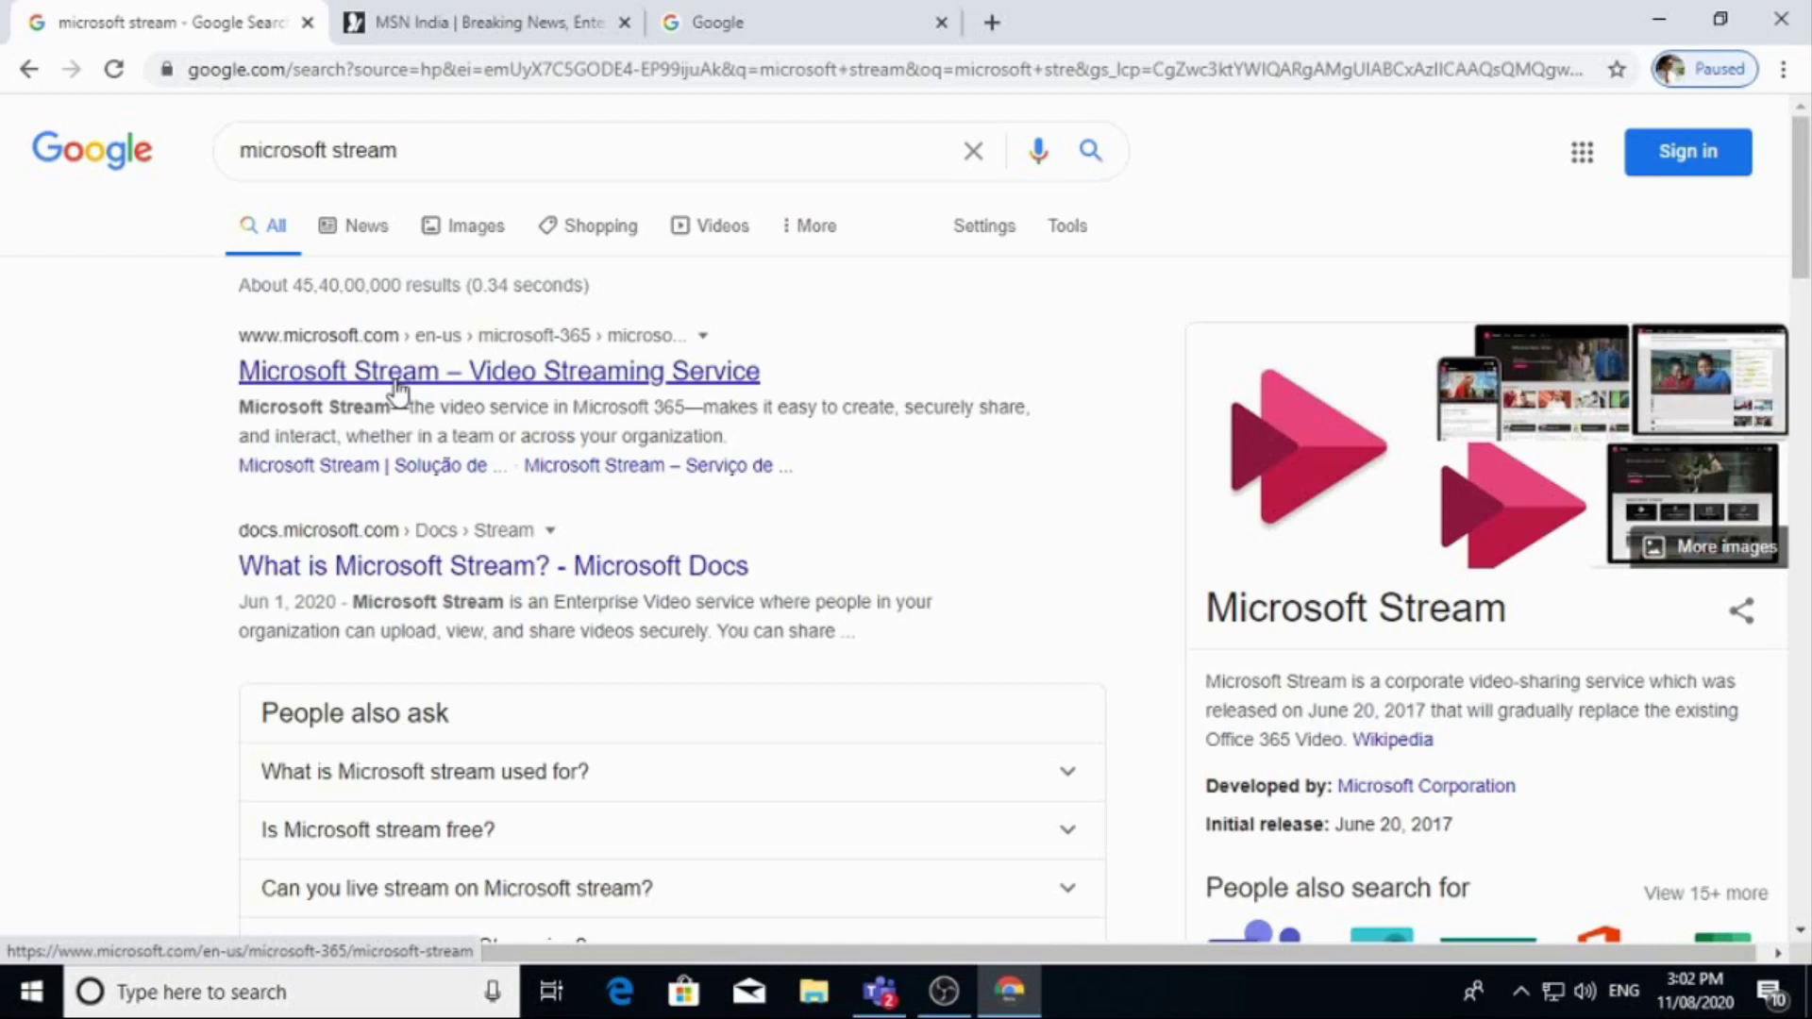
# Open the Microsoft Stream page and sign in with the institute account e-mail and password.
pyautogui.click(389, 388)
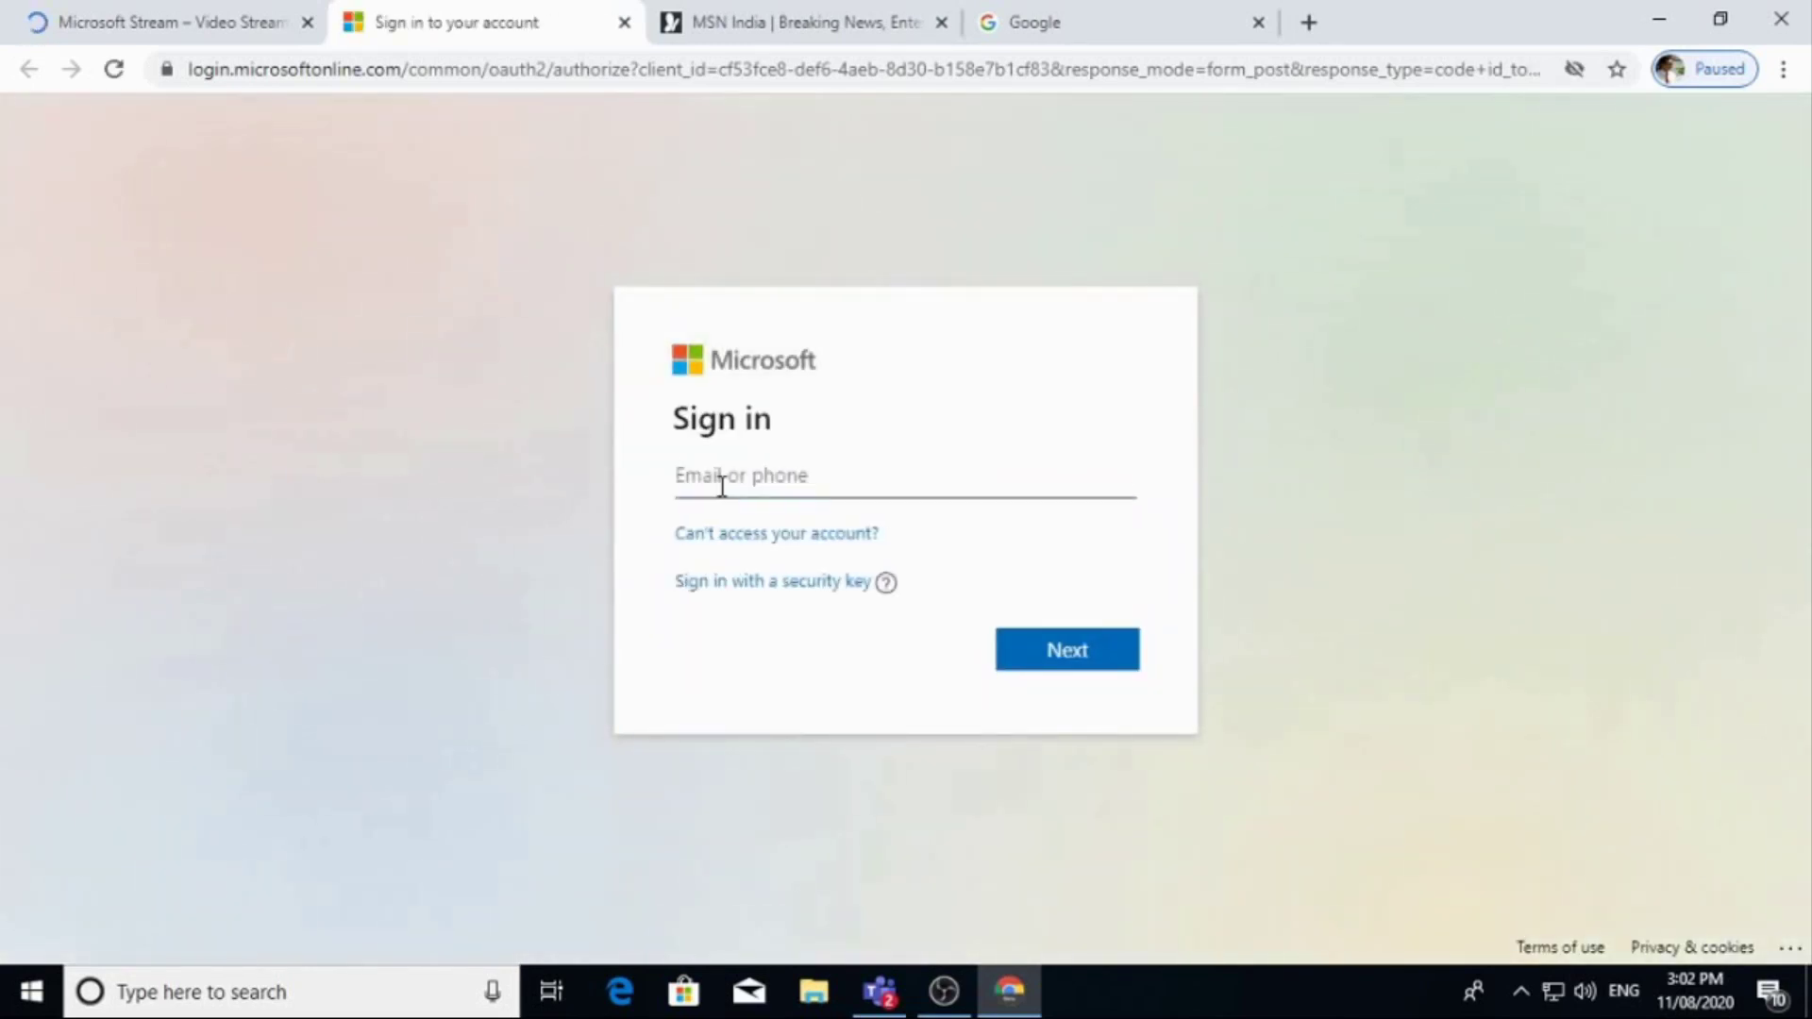
pyautogui.click(1025, 659)
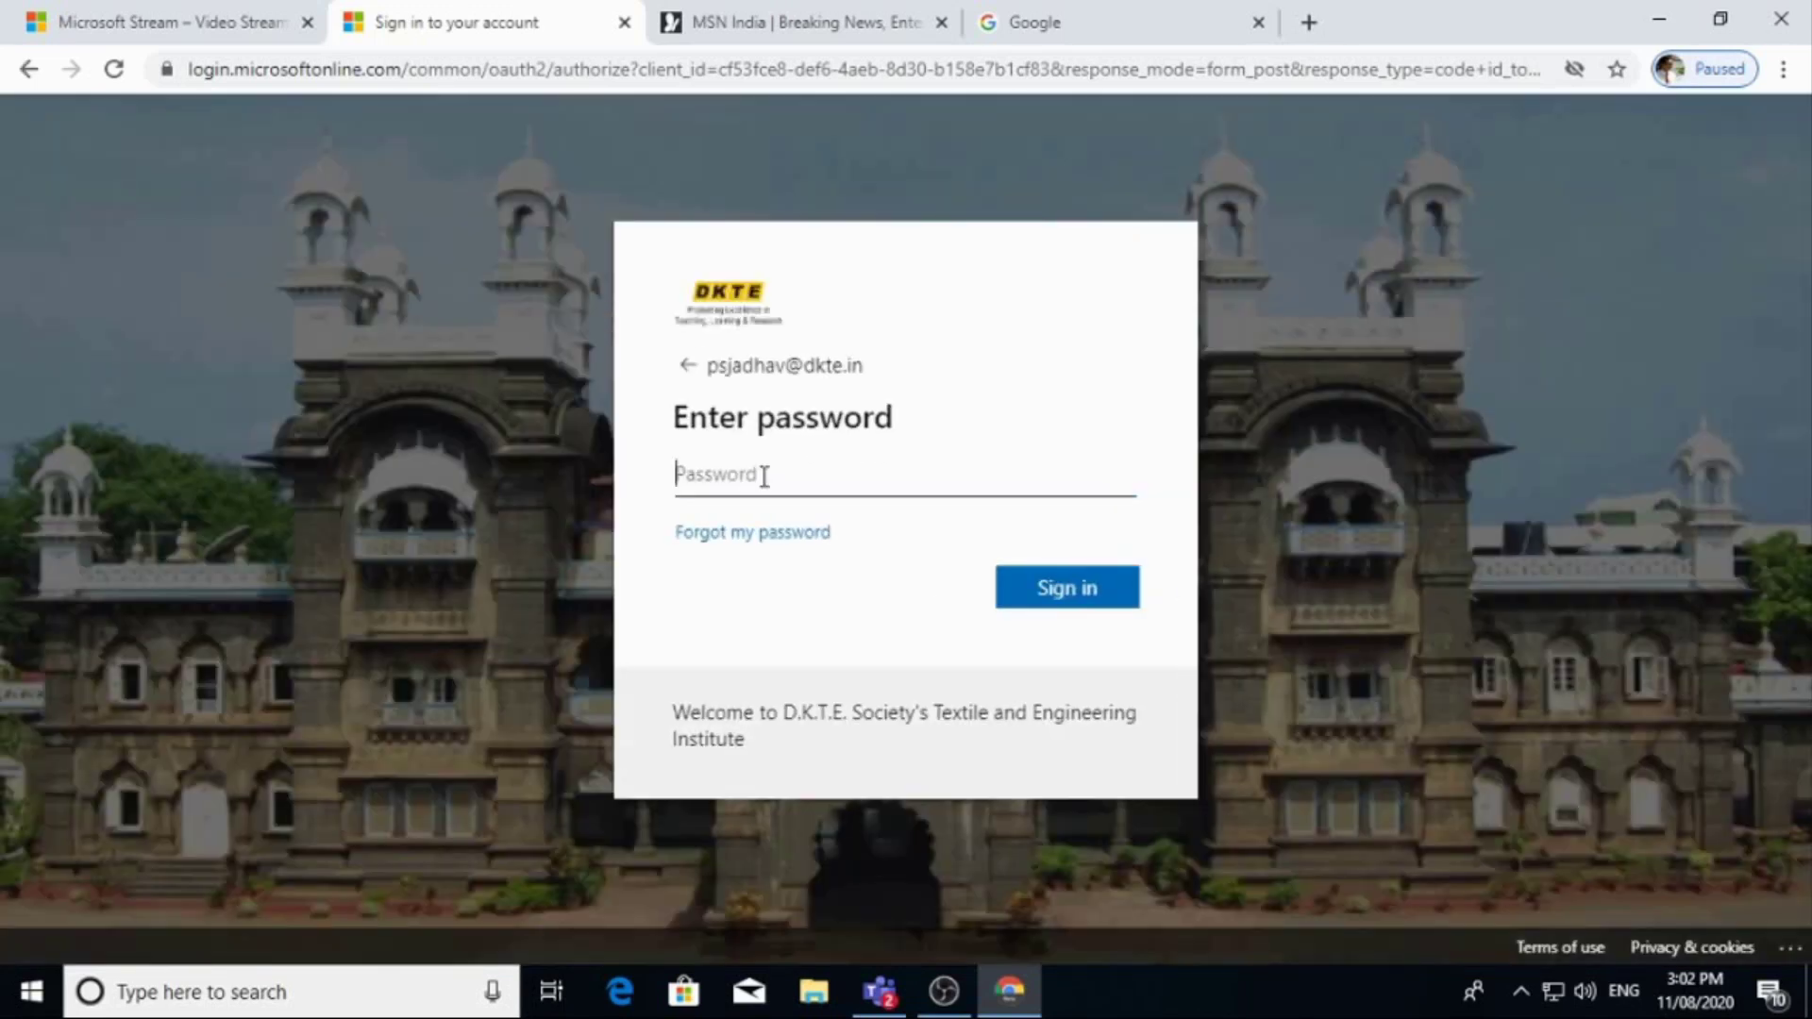
pyautogui.write('*****')
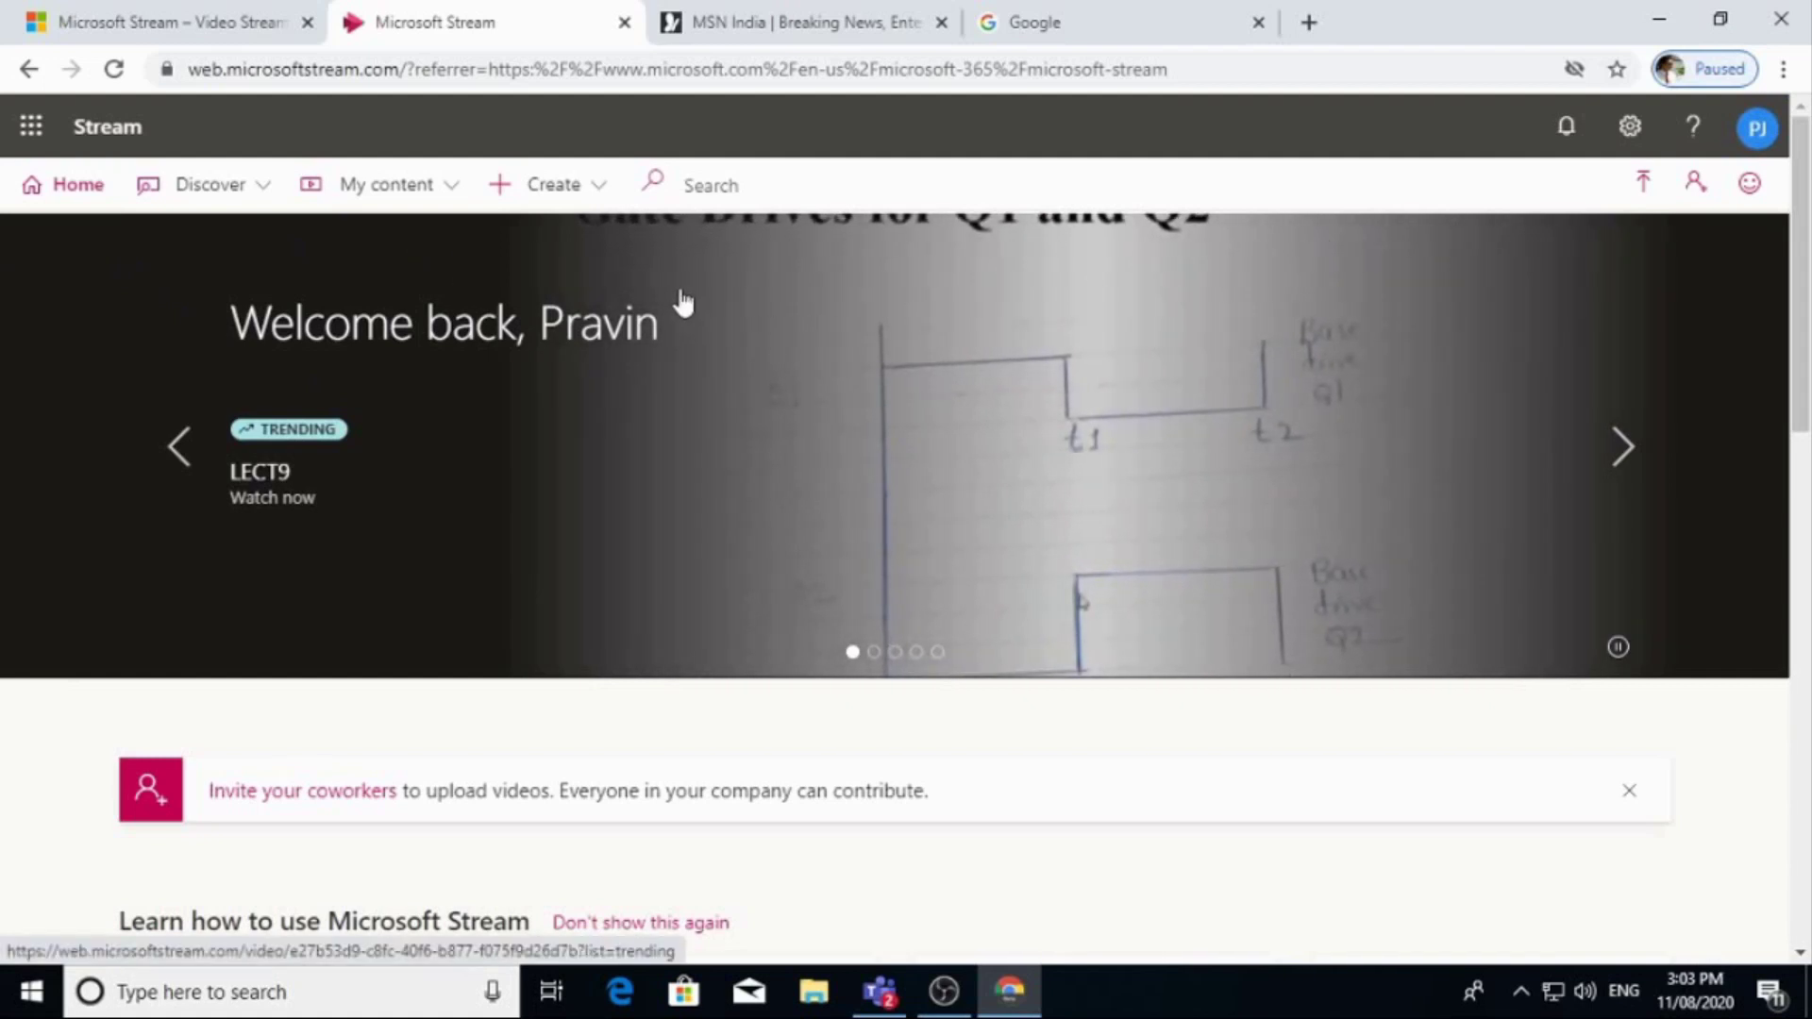
# Open the Create menu to list Stream's options for new content.
pyautogui.click(596, 188)
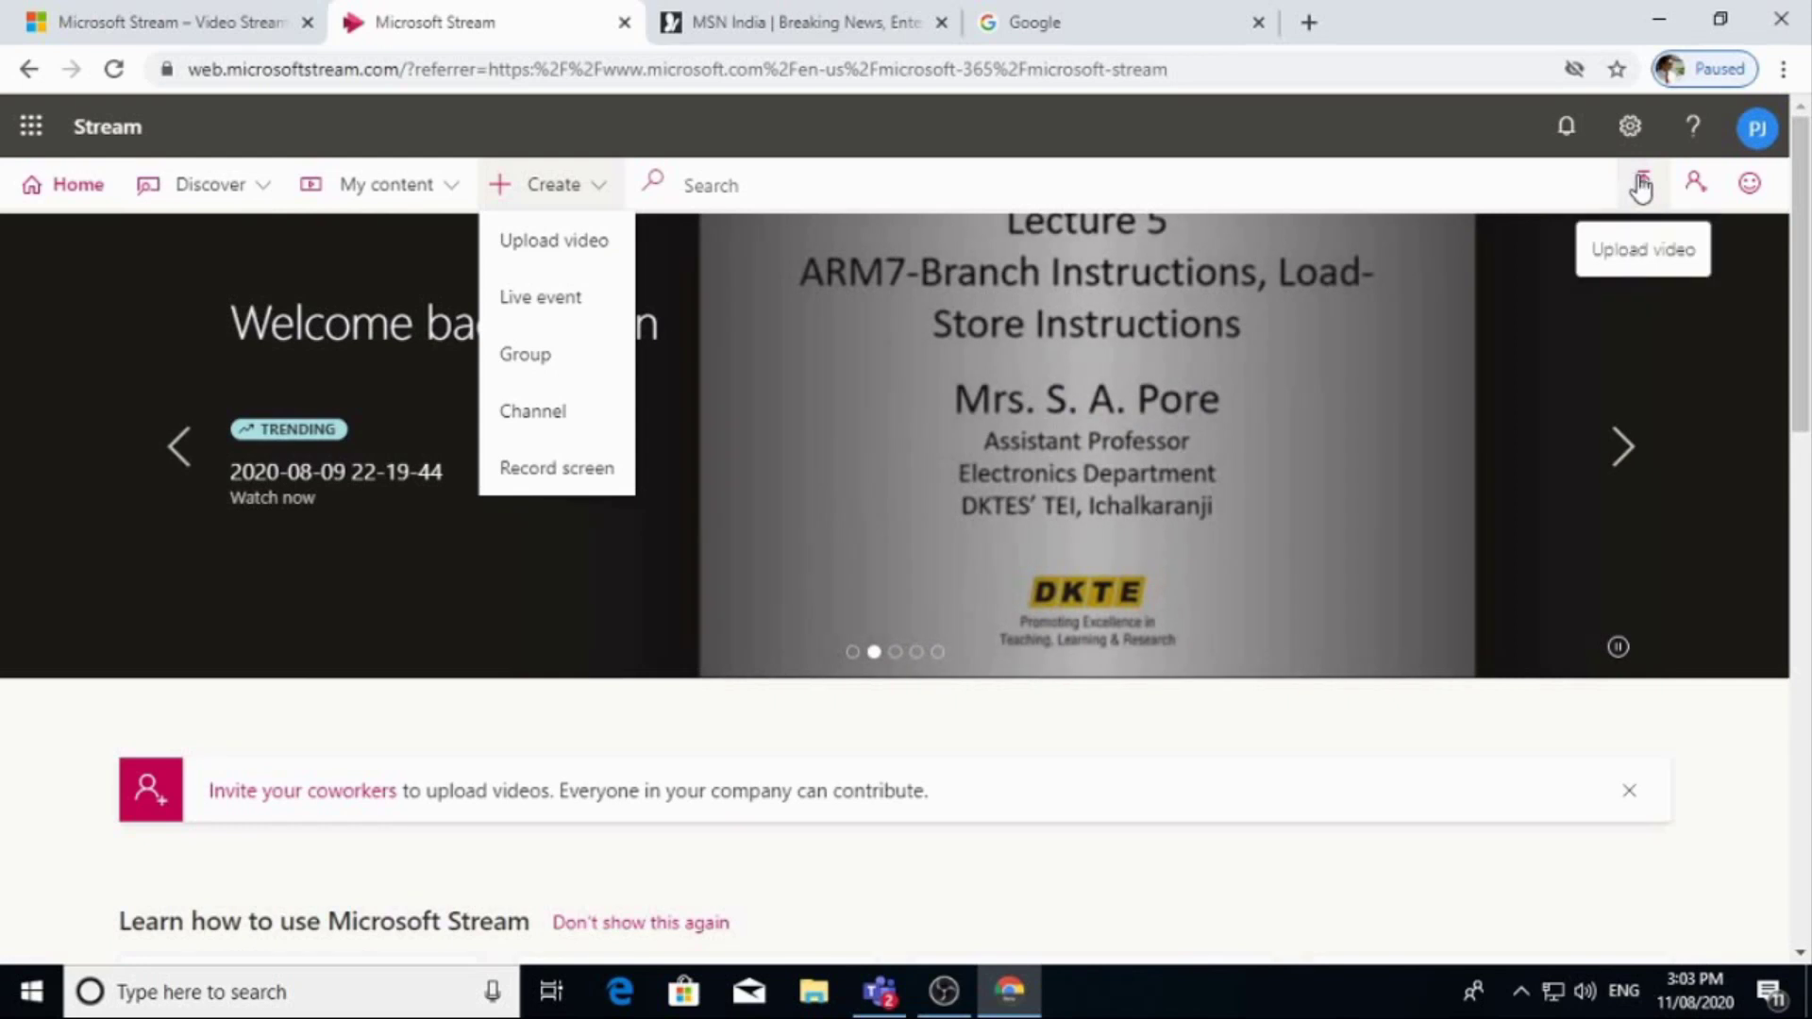
# Upload The Weaving Process video file from Local Disk (D:) > lscm.
pyautogui.click(554, 242)
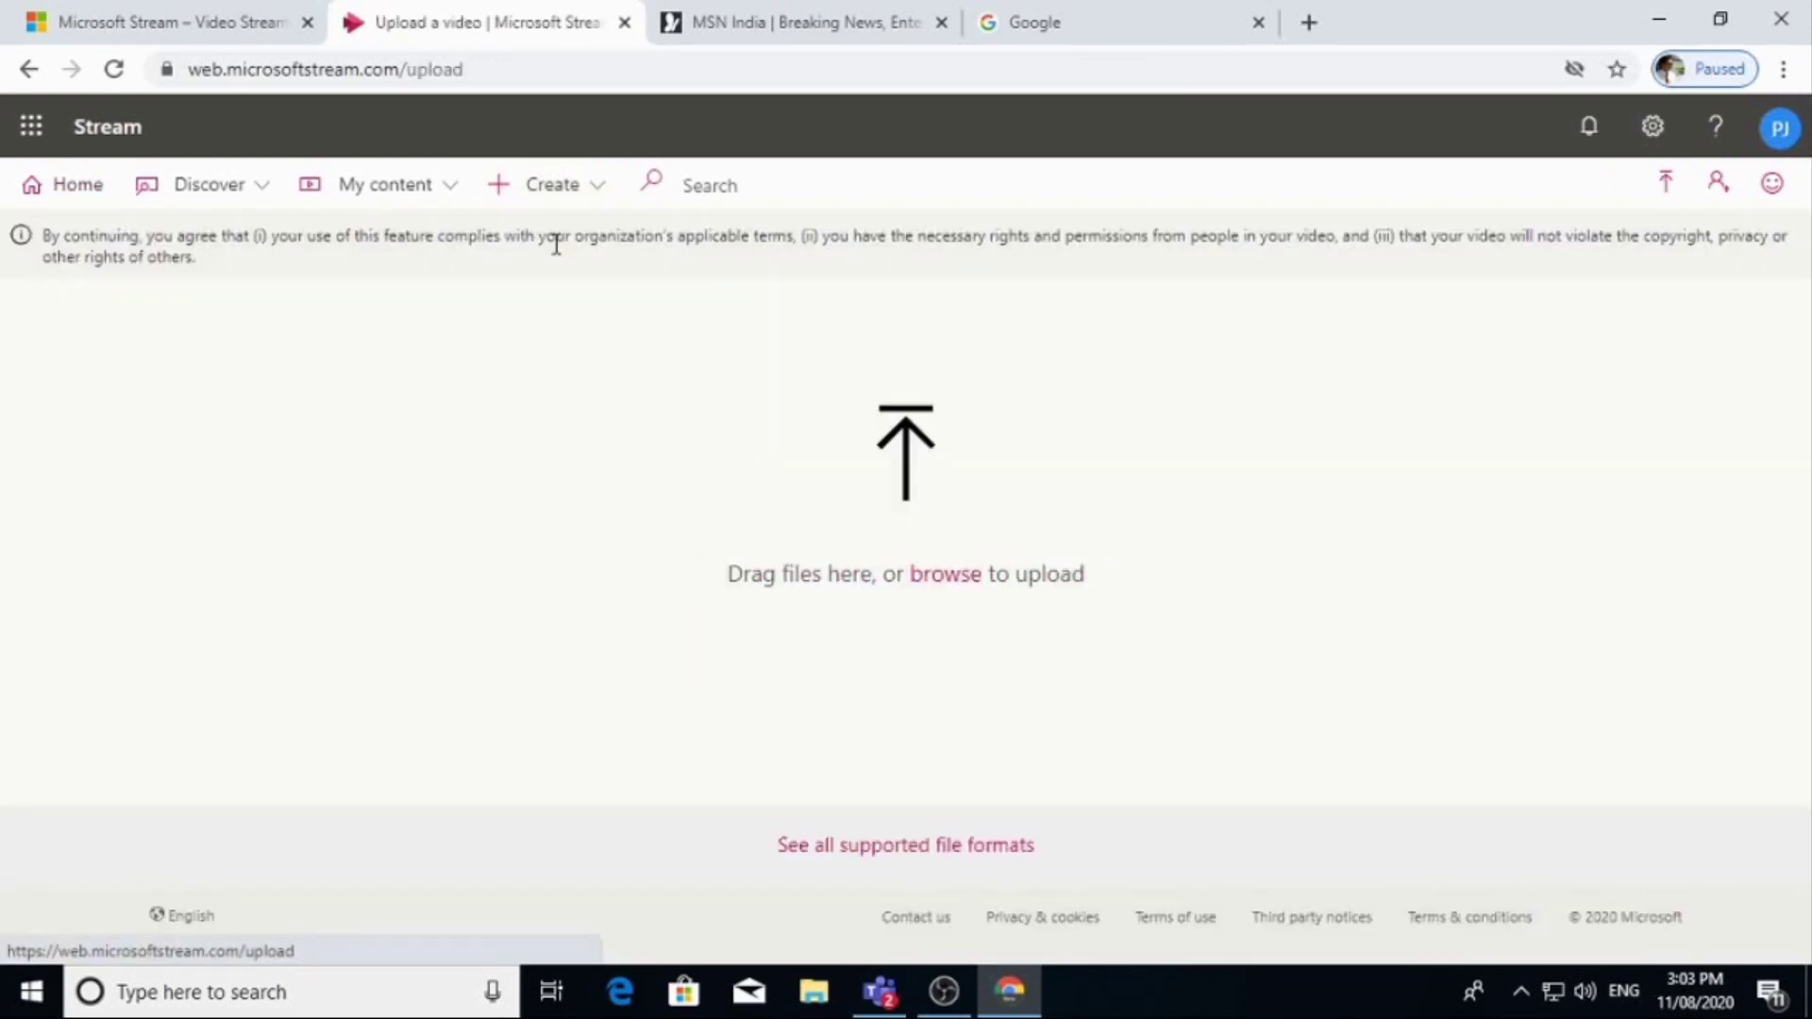
pyautogui.click(958, 587)
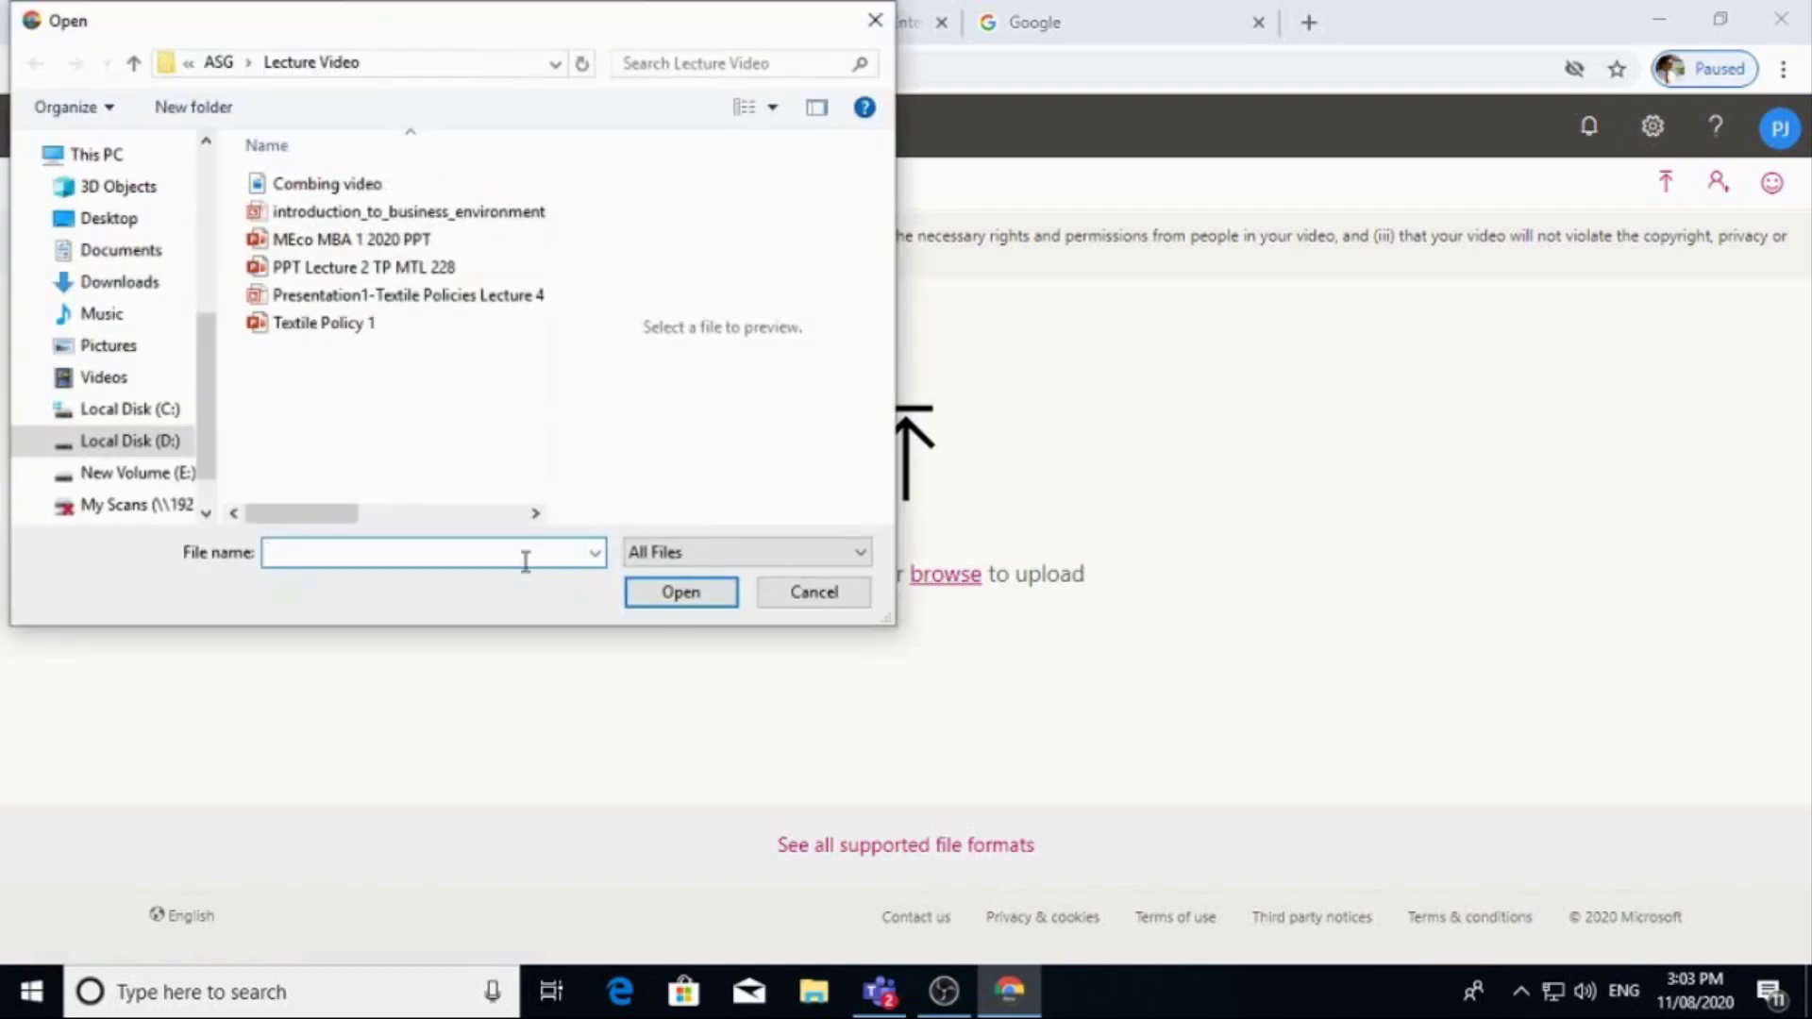
pyautogui.click(156, 473)
pyautogui.click(151, 449)
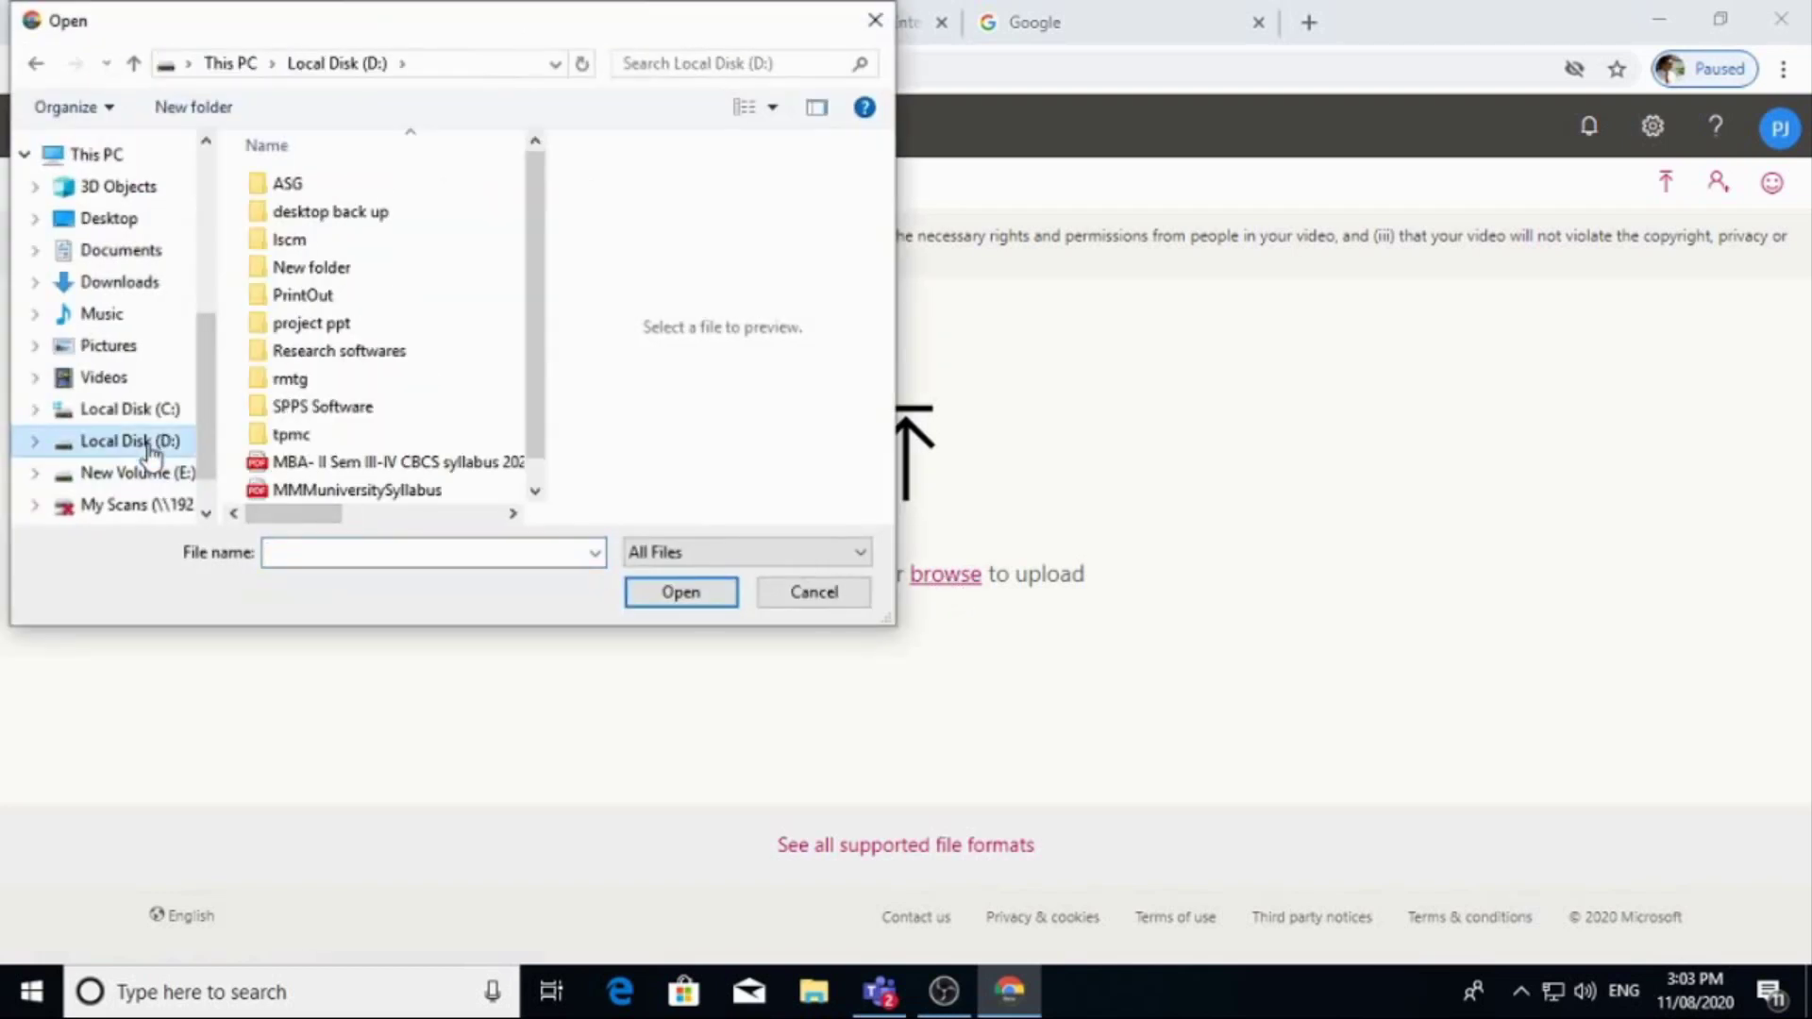
pyautogui.doubleClick(293, 243)
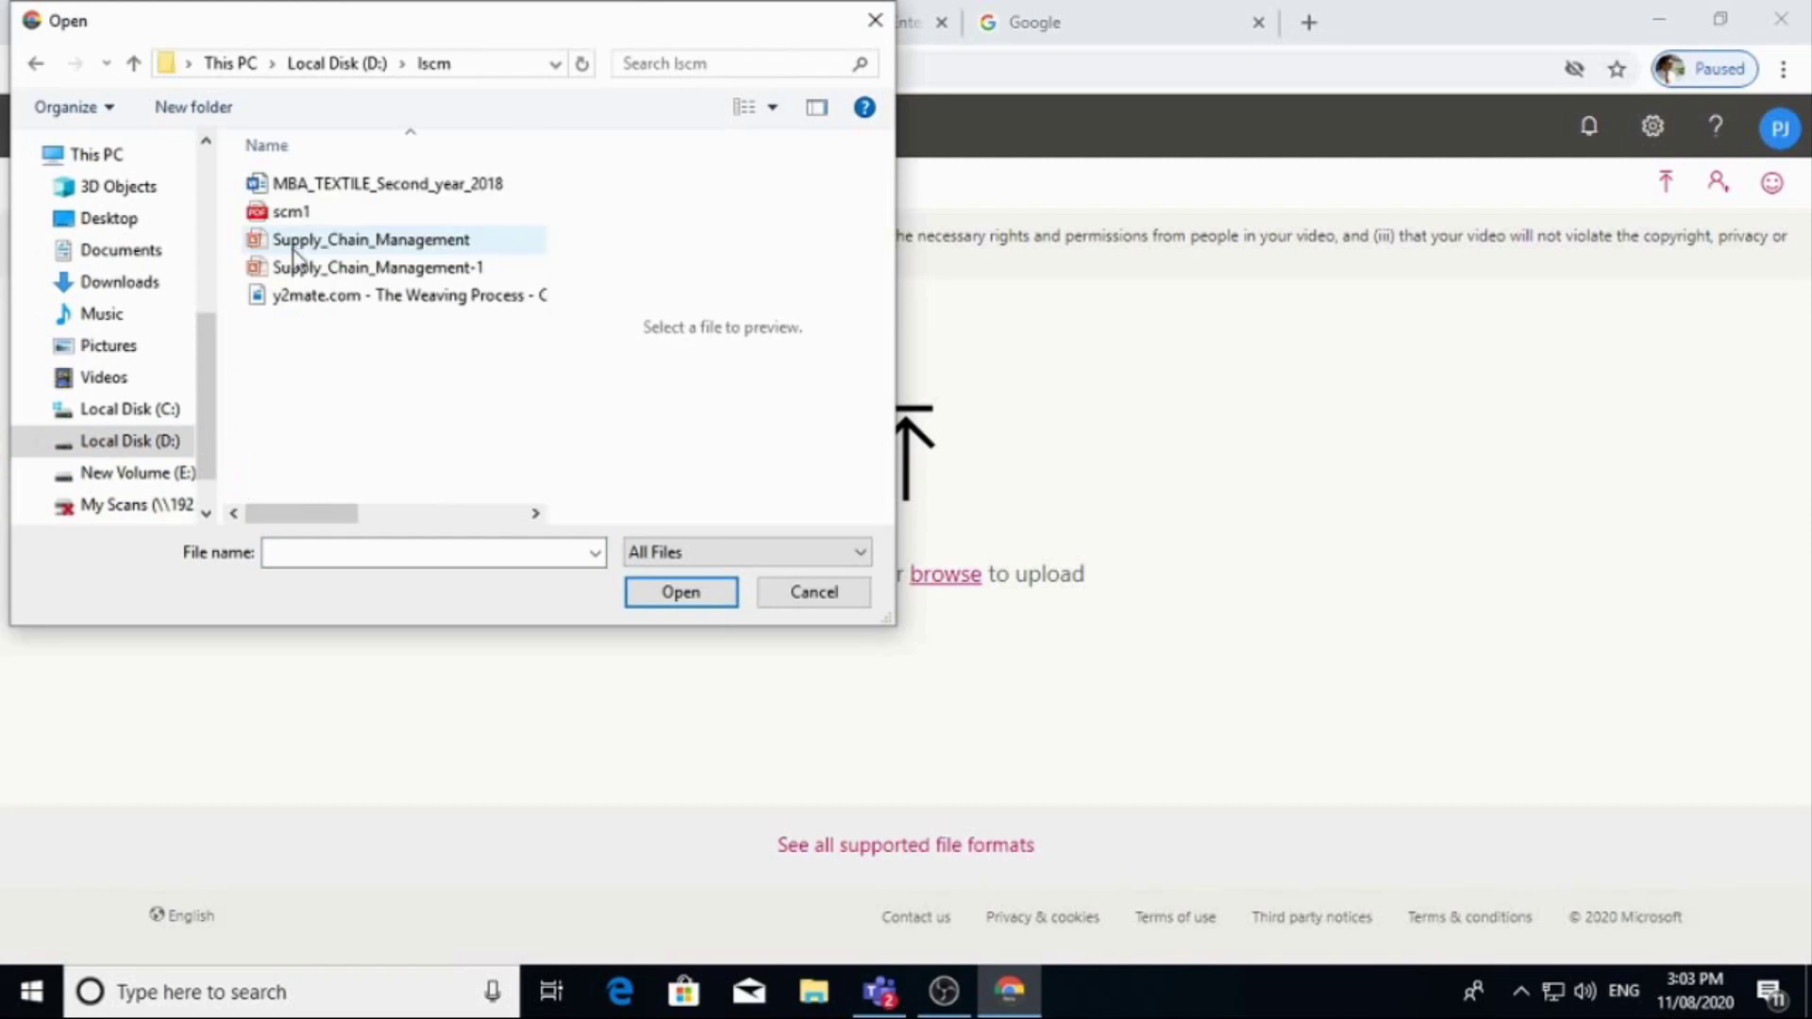
pyautogui.click(328, 296)
pyautogui.click(679, 591)
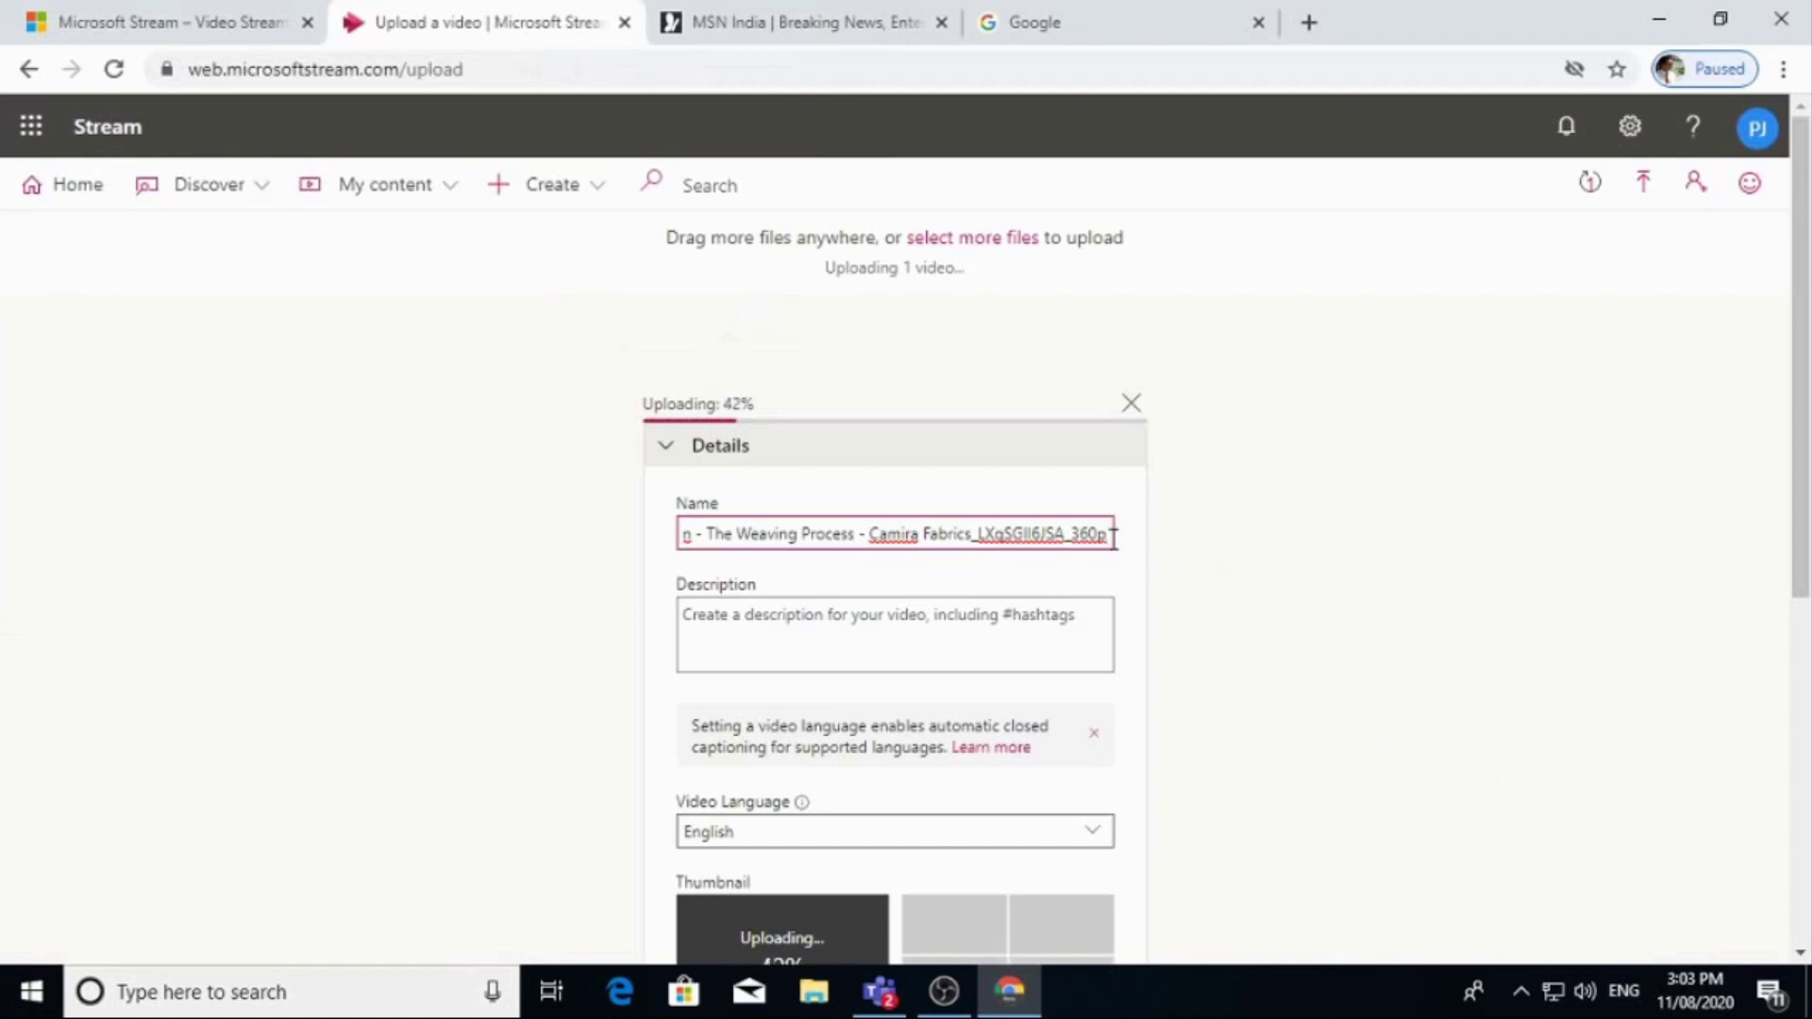
# Replace the default name with 'Weaving' and enter the description 'Video-1'.
pyautogui.moveTo(1113, 535); pyautogui.dragTo(615, 543)
pyautogui.press('BackSpace')
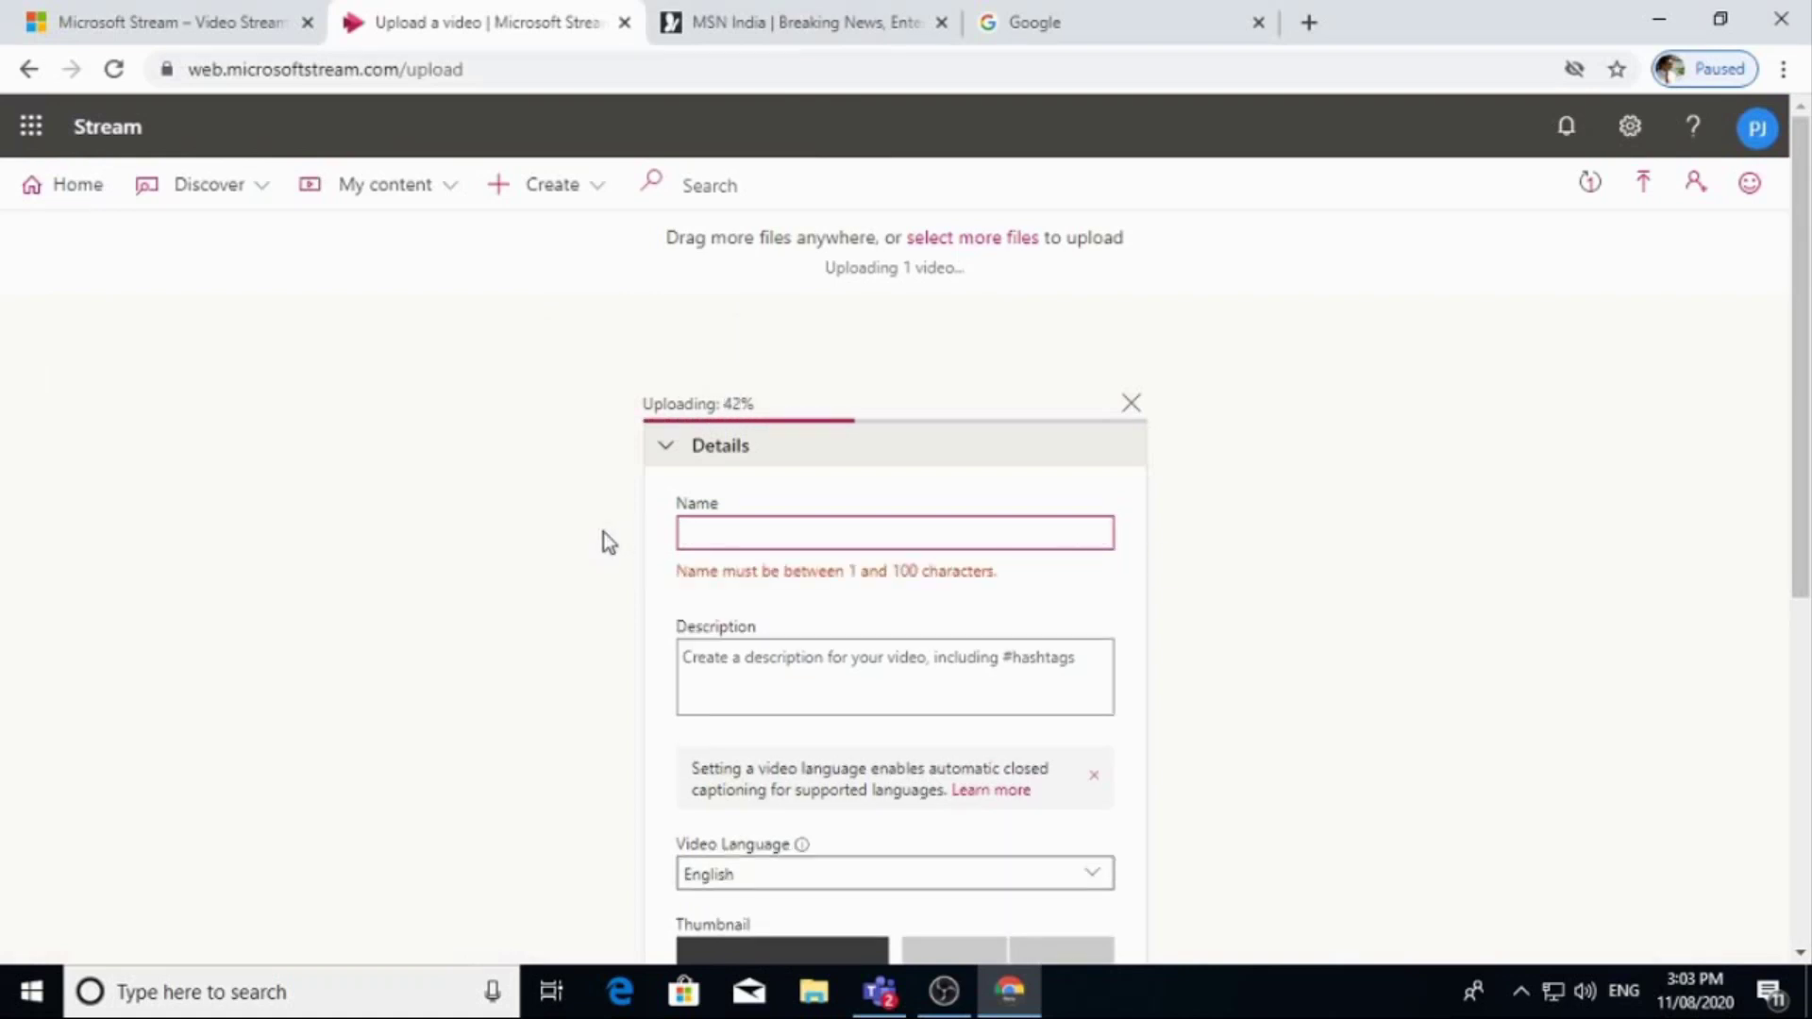
pyautogui.write('Weav')
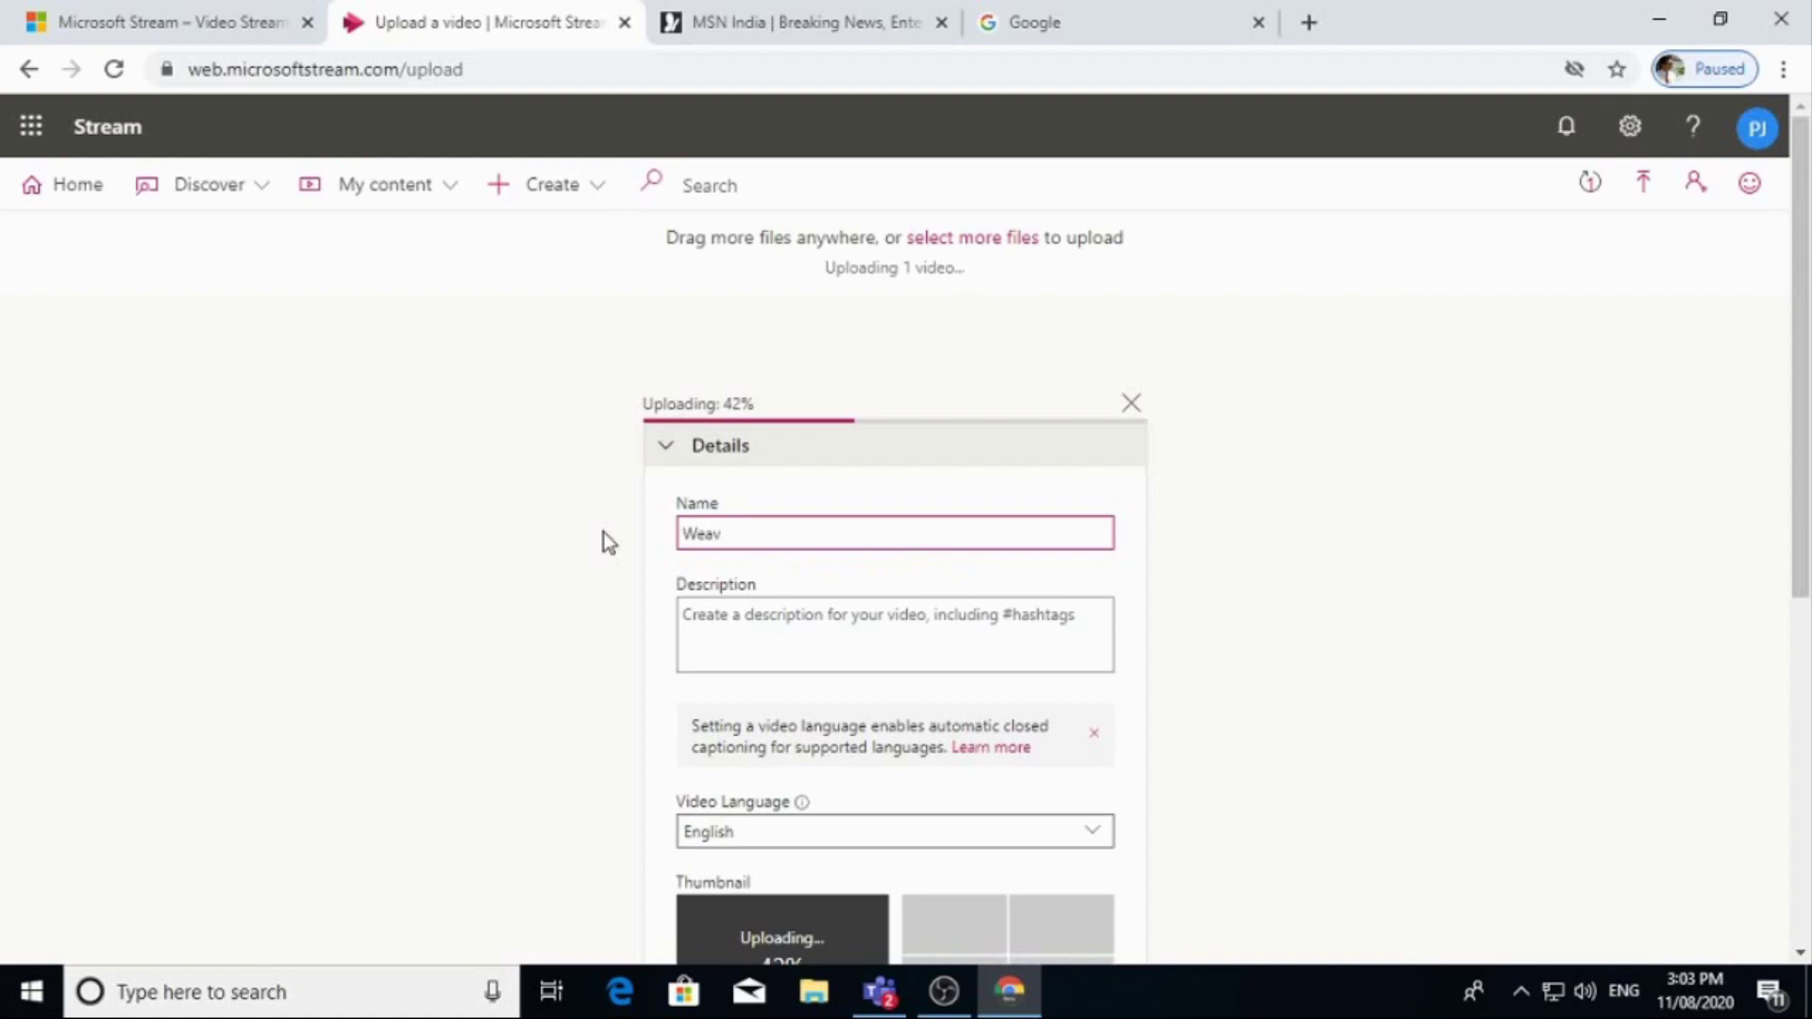
pyautogui.write('ing')
pyautogui.click(774, 634)
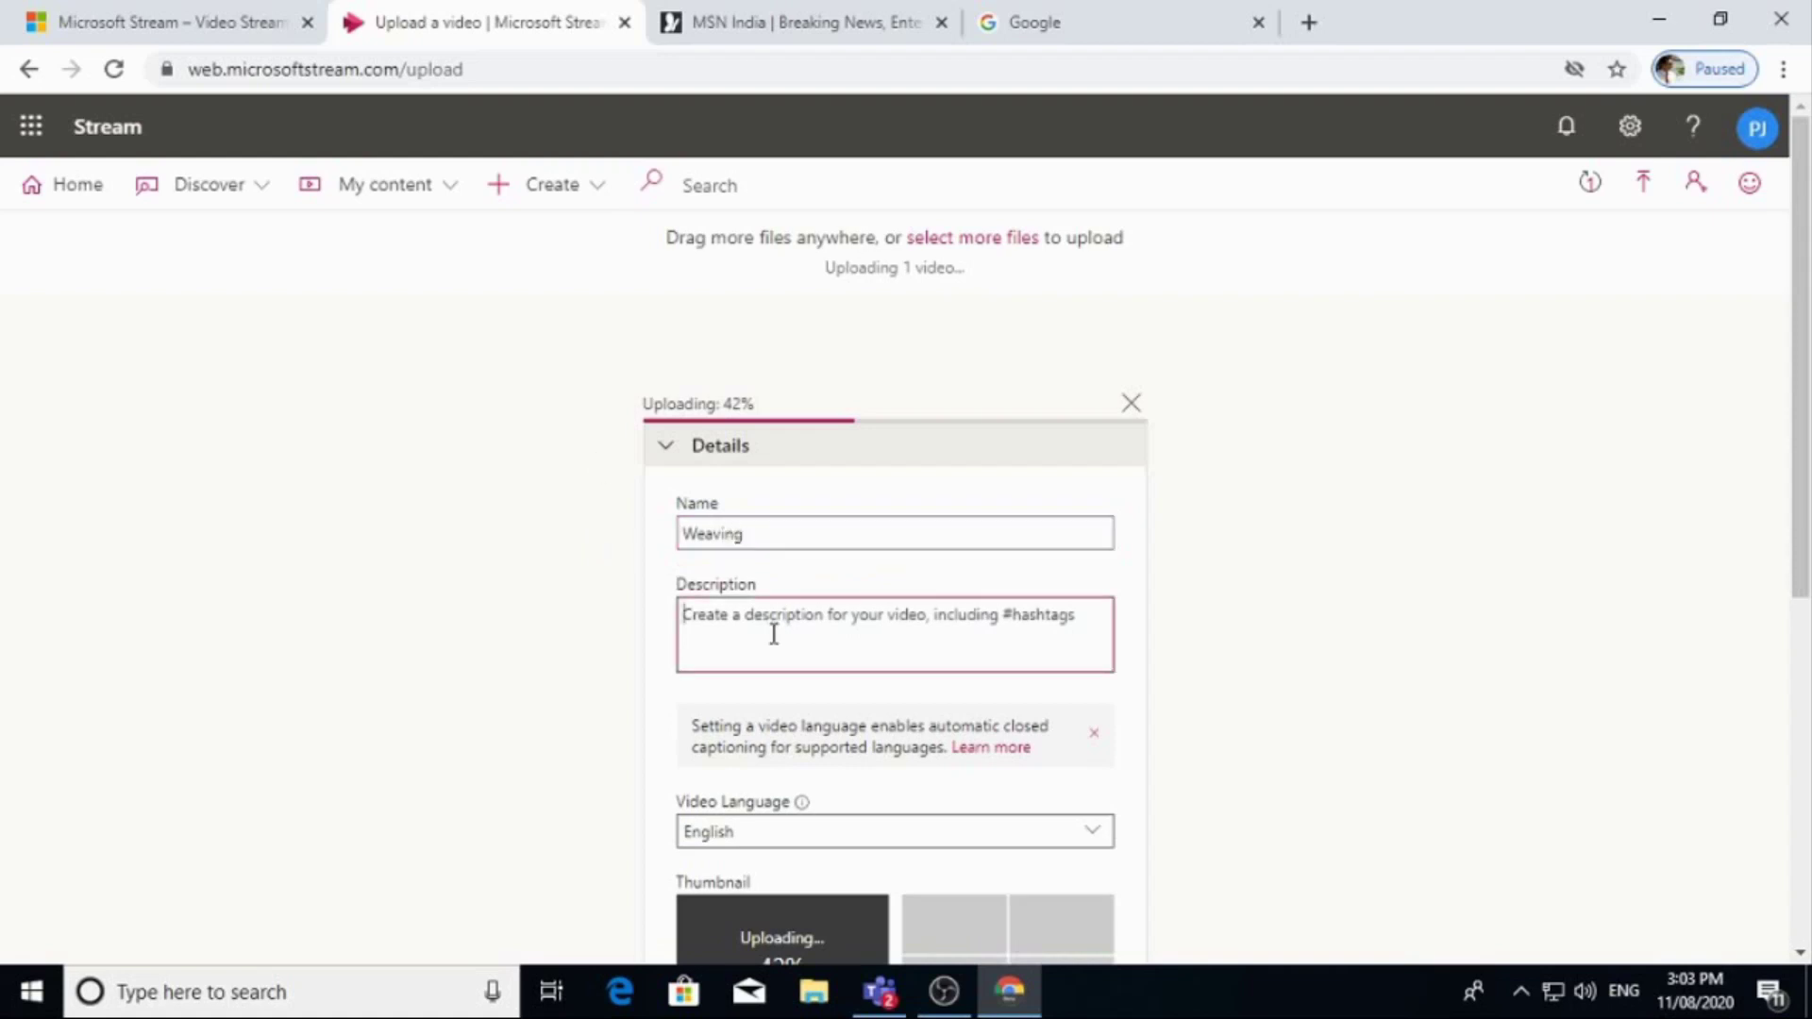
pyautogui.write('Video-1')
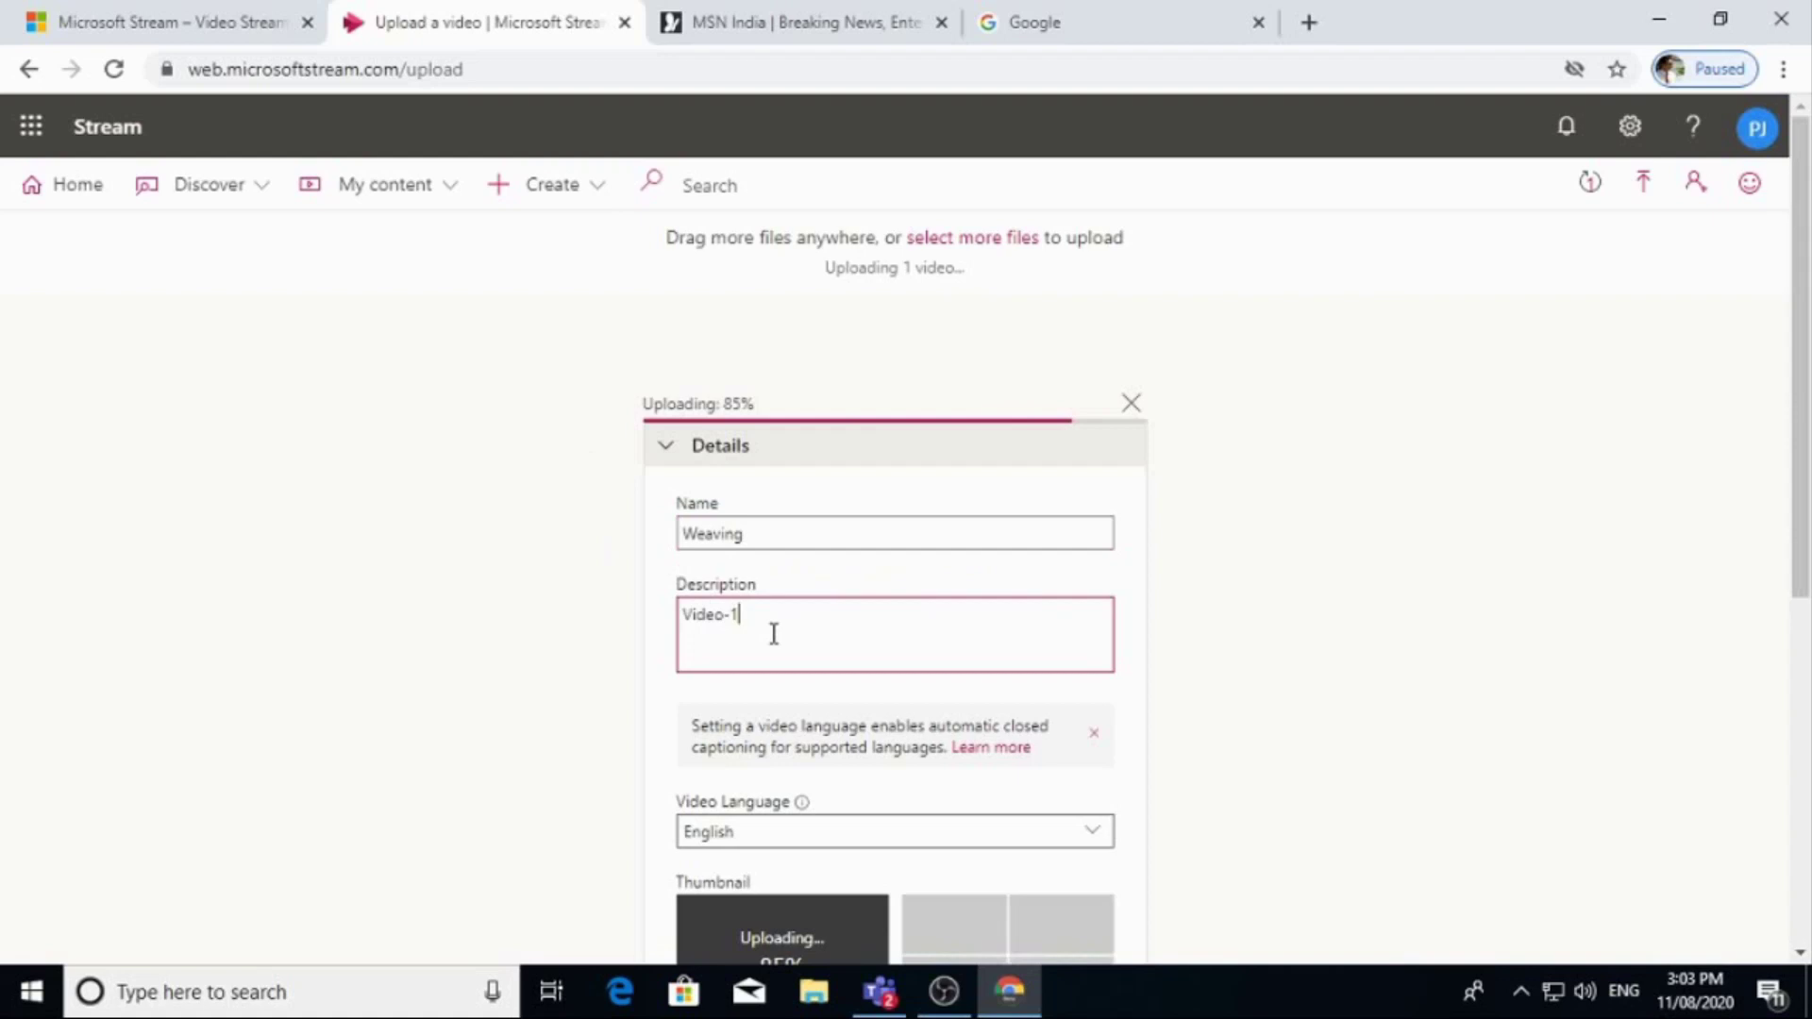
pyautogui.scroll(-3, 774, 634)
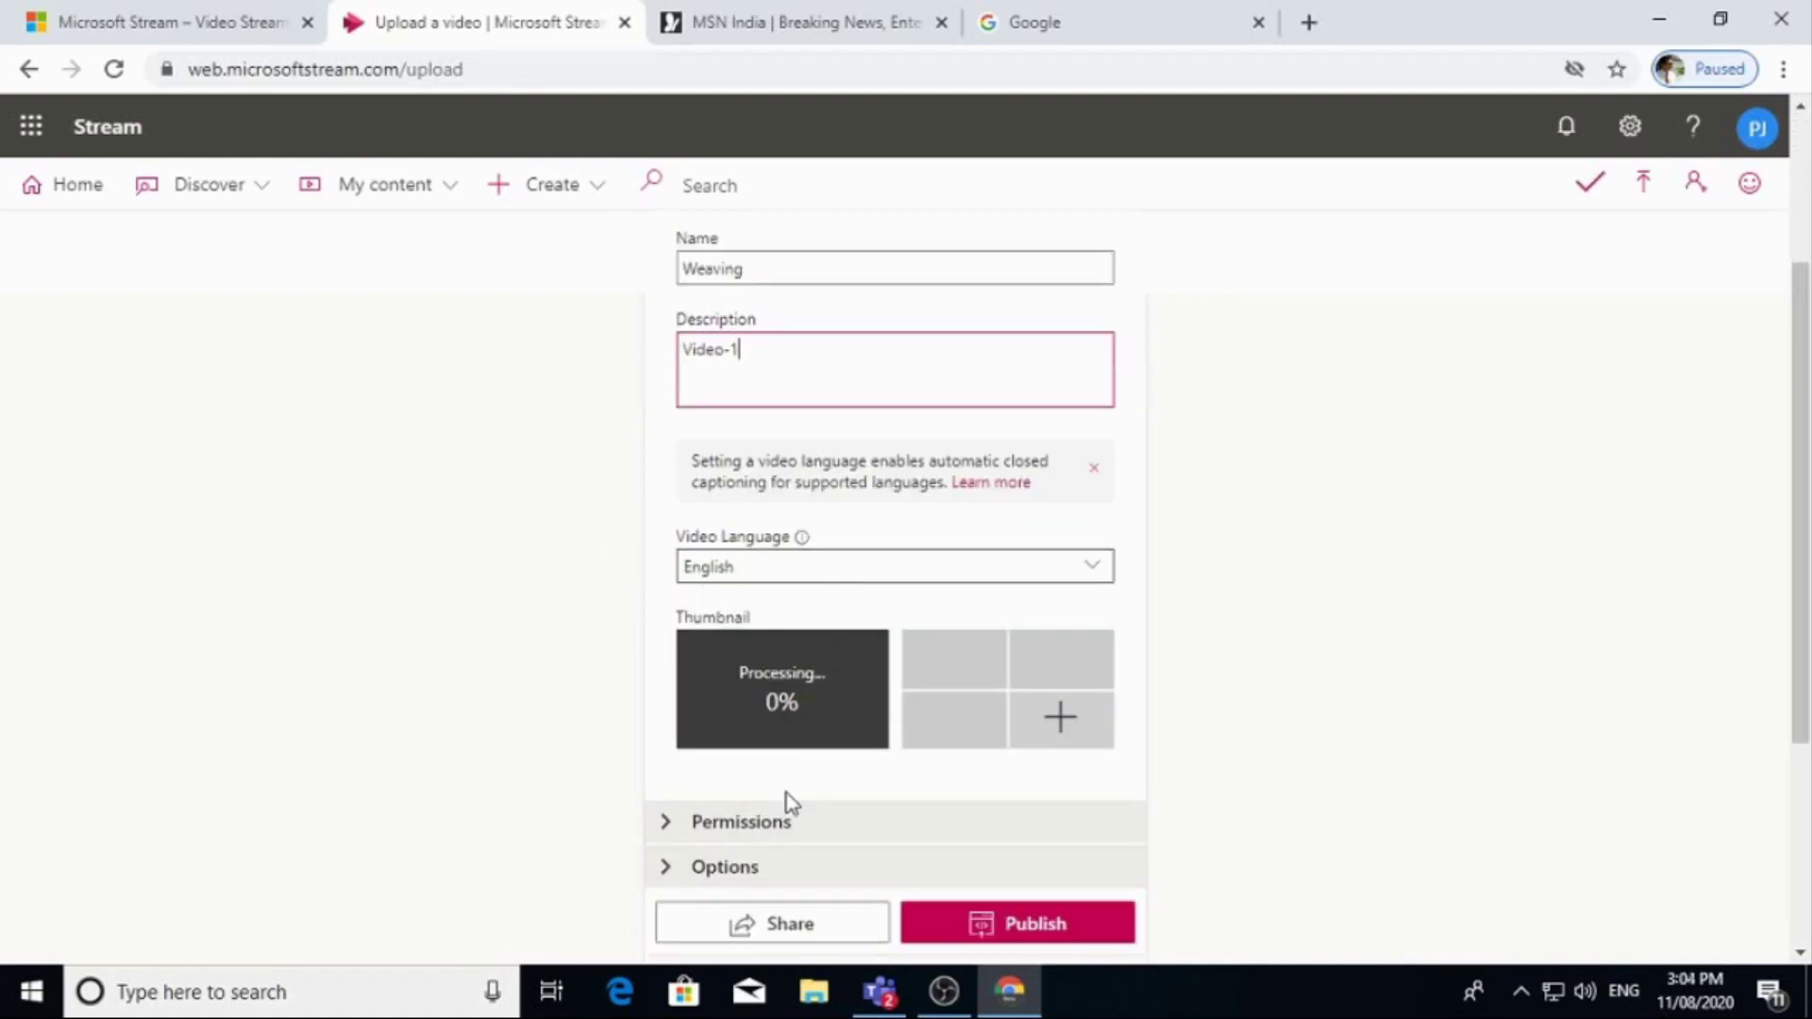
pyautogui.scroll(-3, 877, 736)
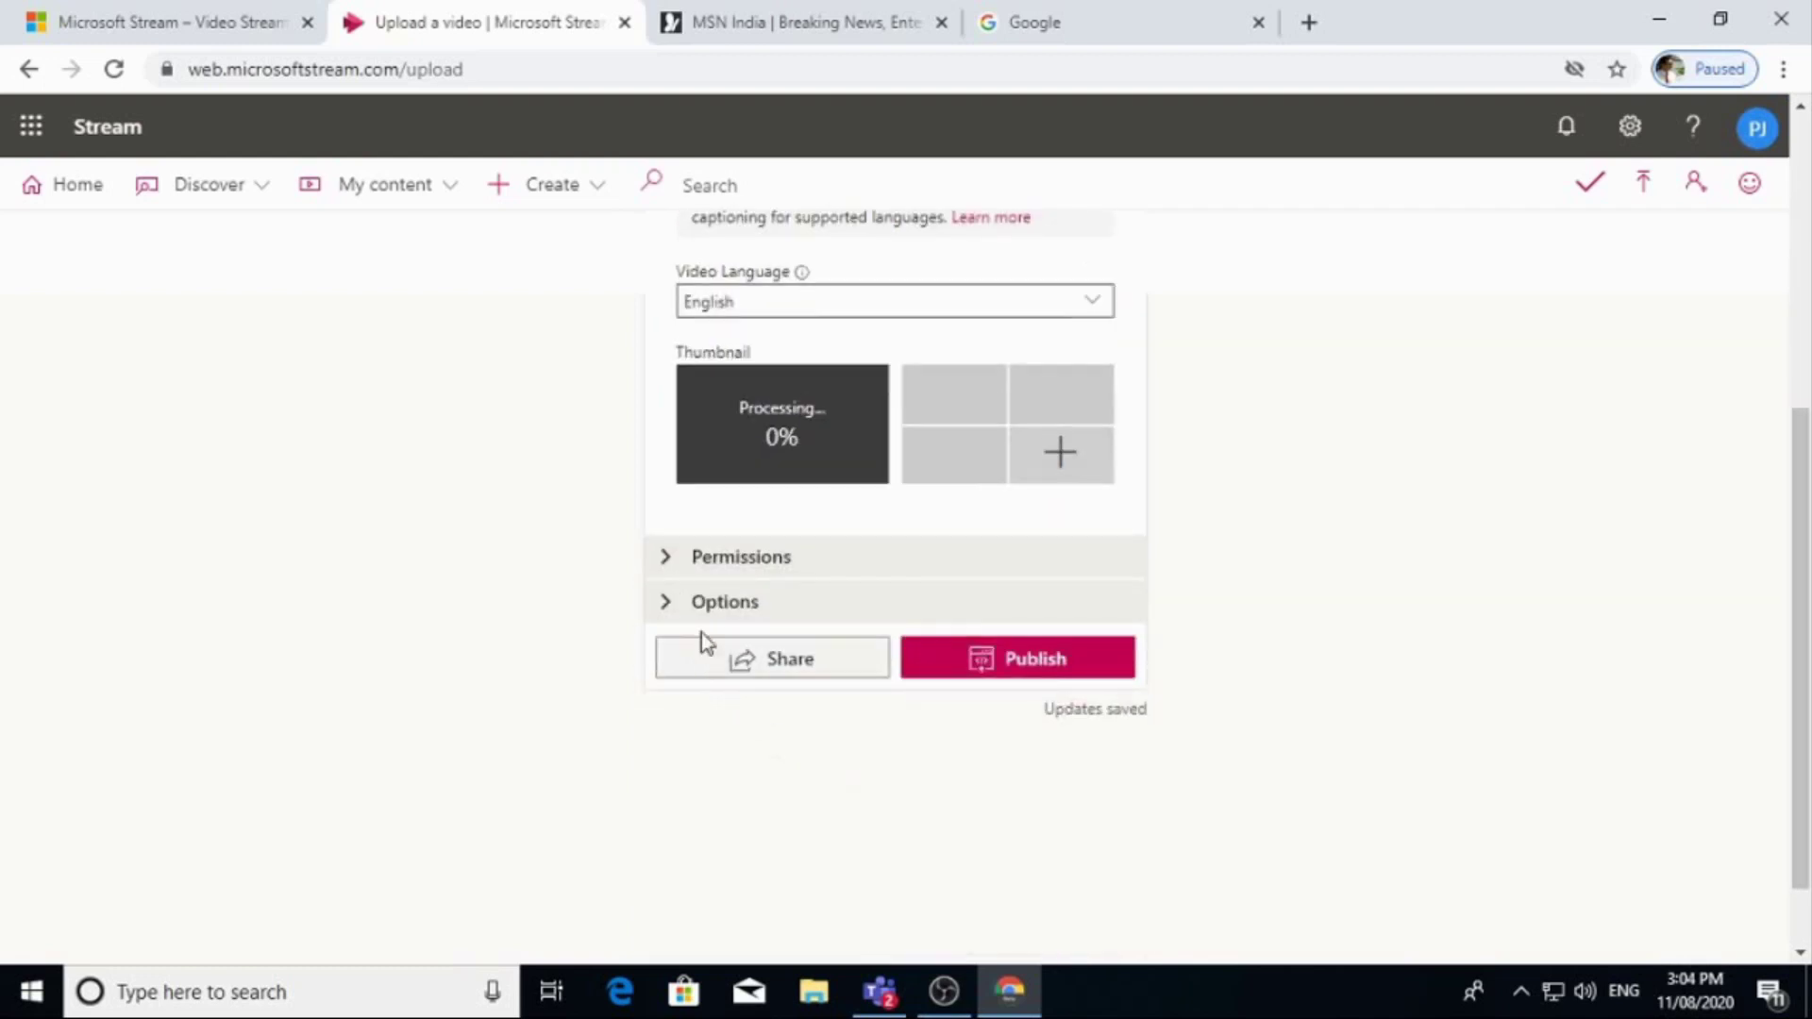
# Set the video's permissions to share it with My groups.
pyautogui.click(673, 555)
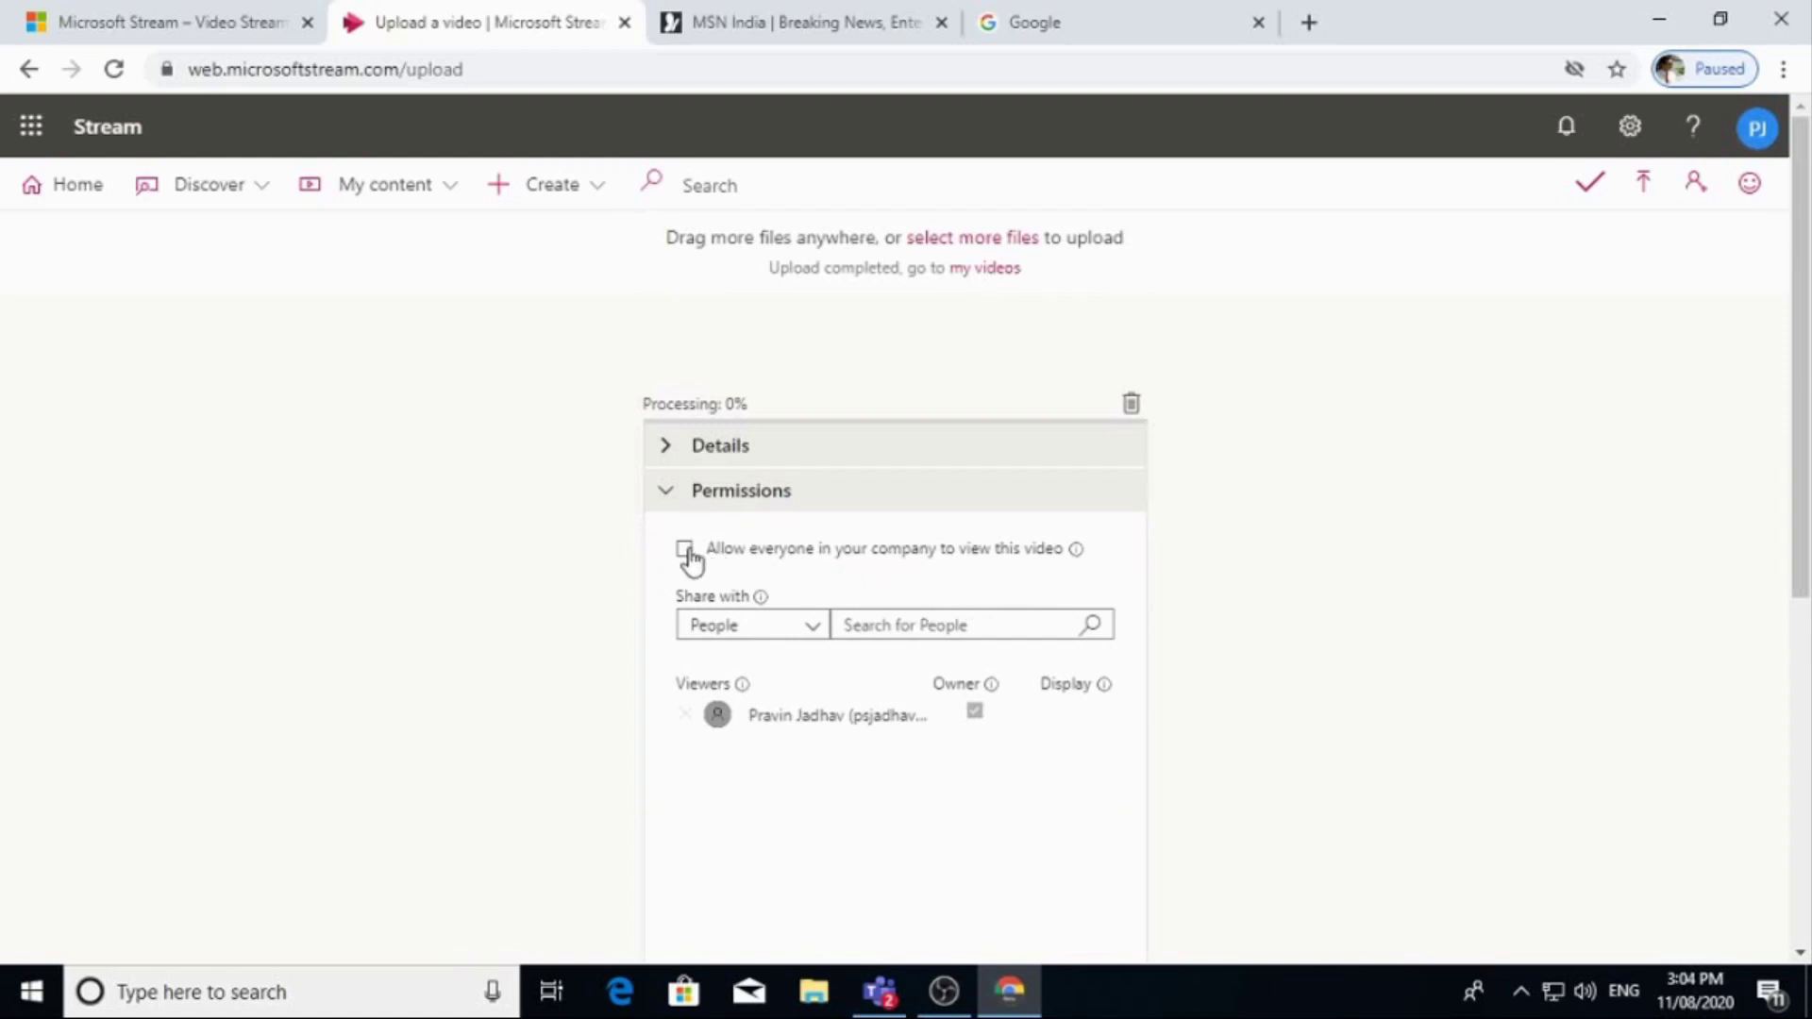
pyautogui.click(808, 632)
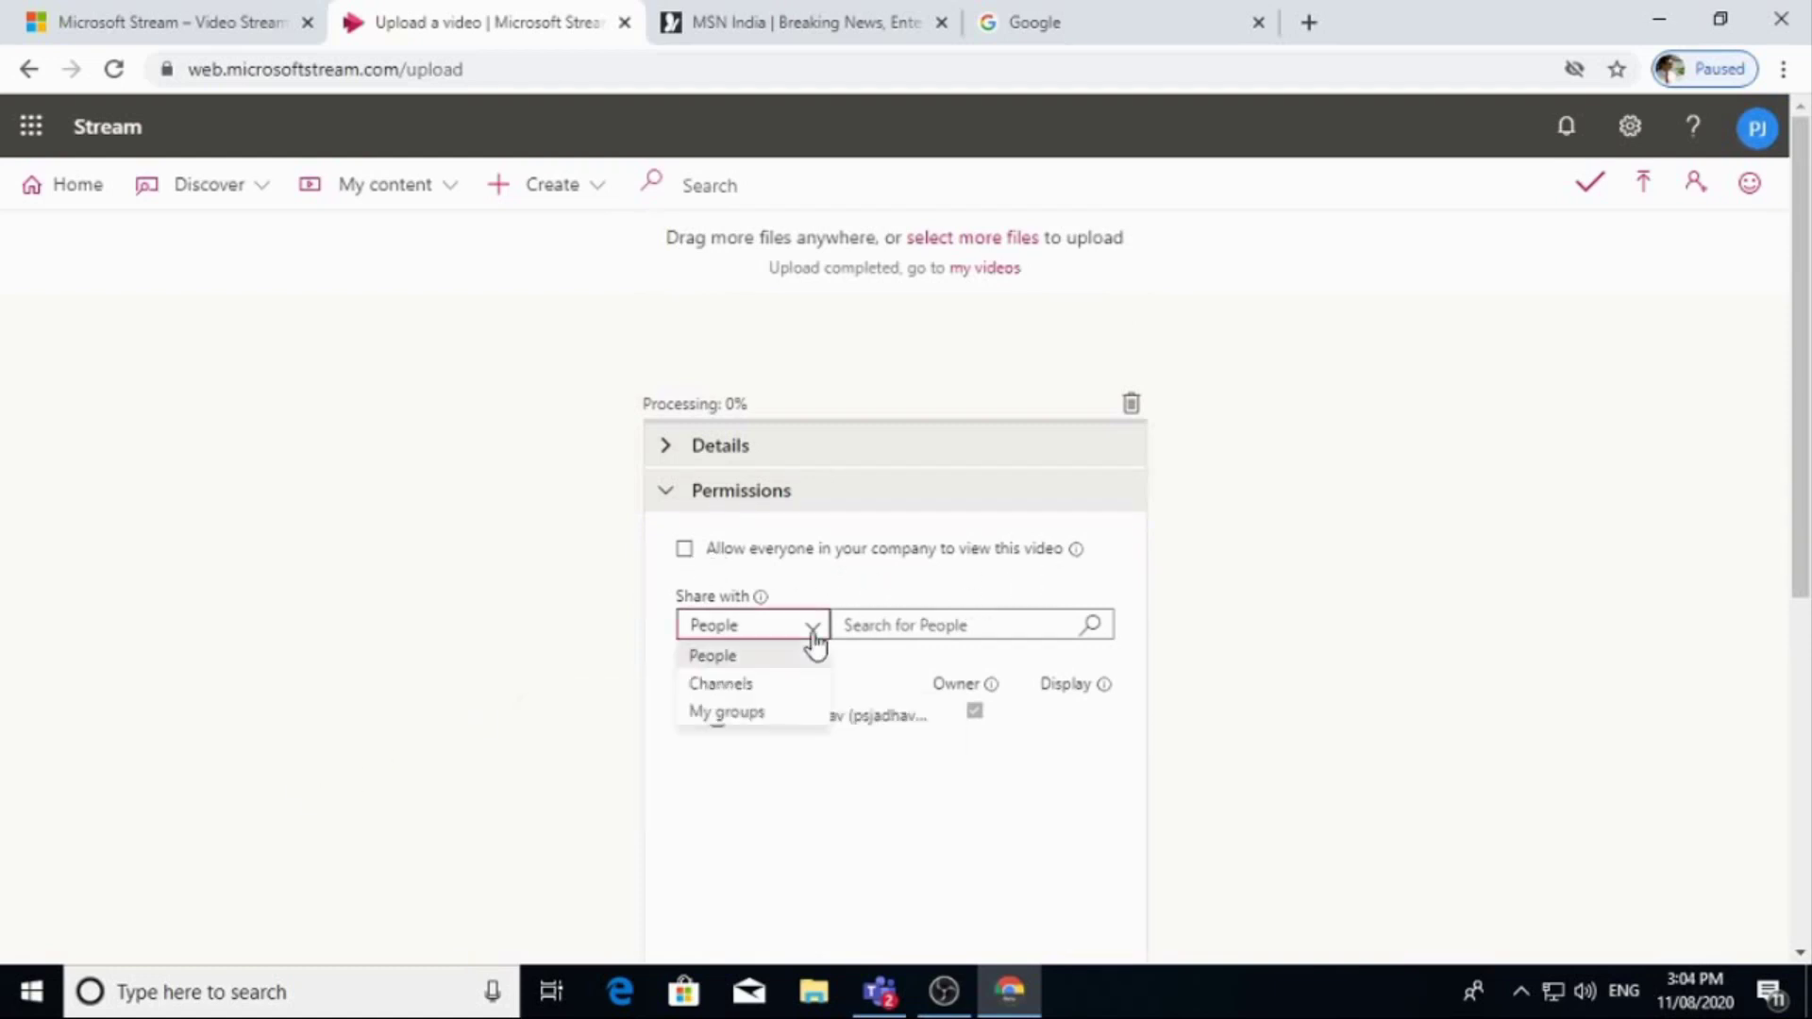
pyautogui.click(754, 727)
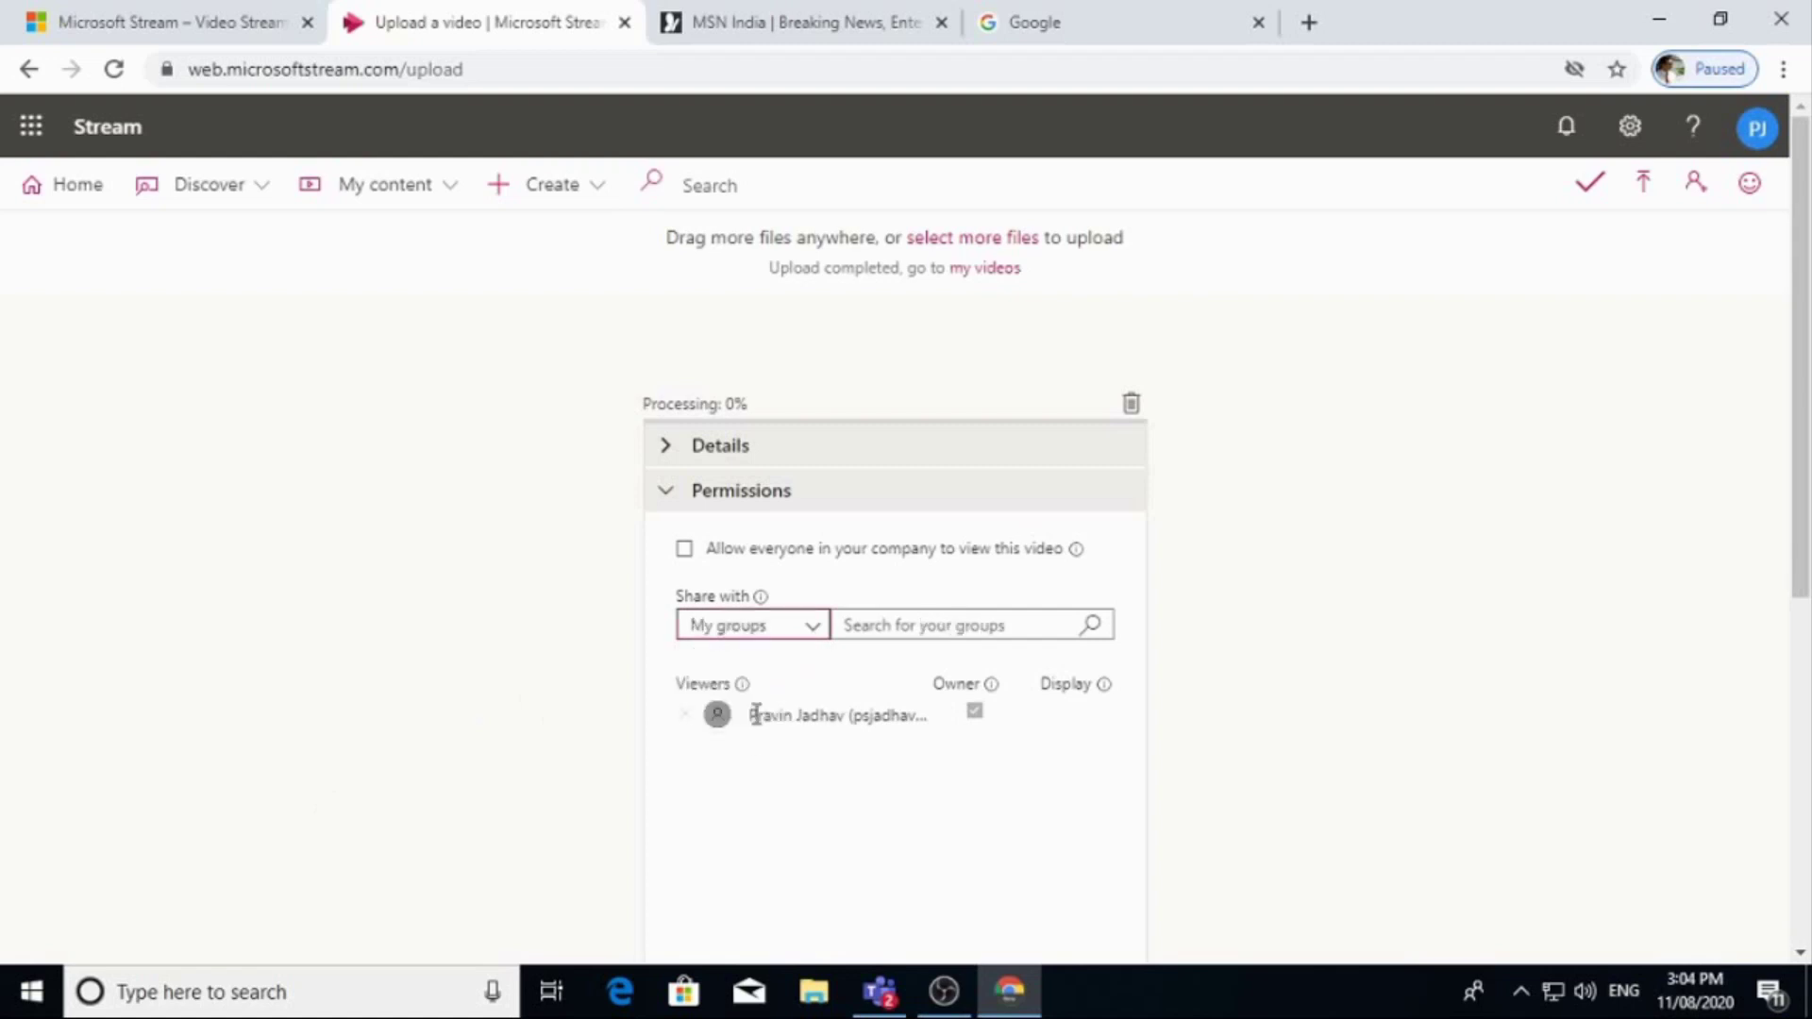
pyautogui.moveTo(752, 667)
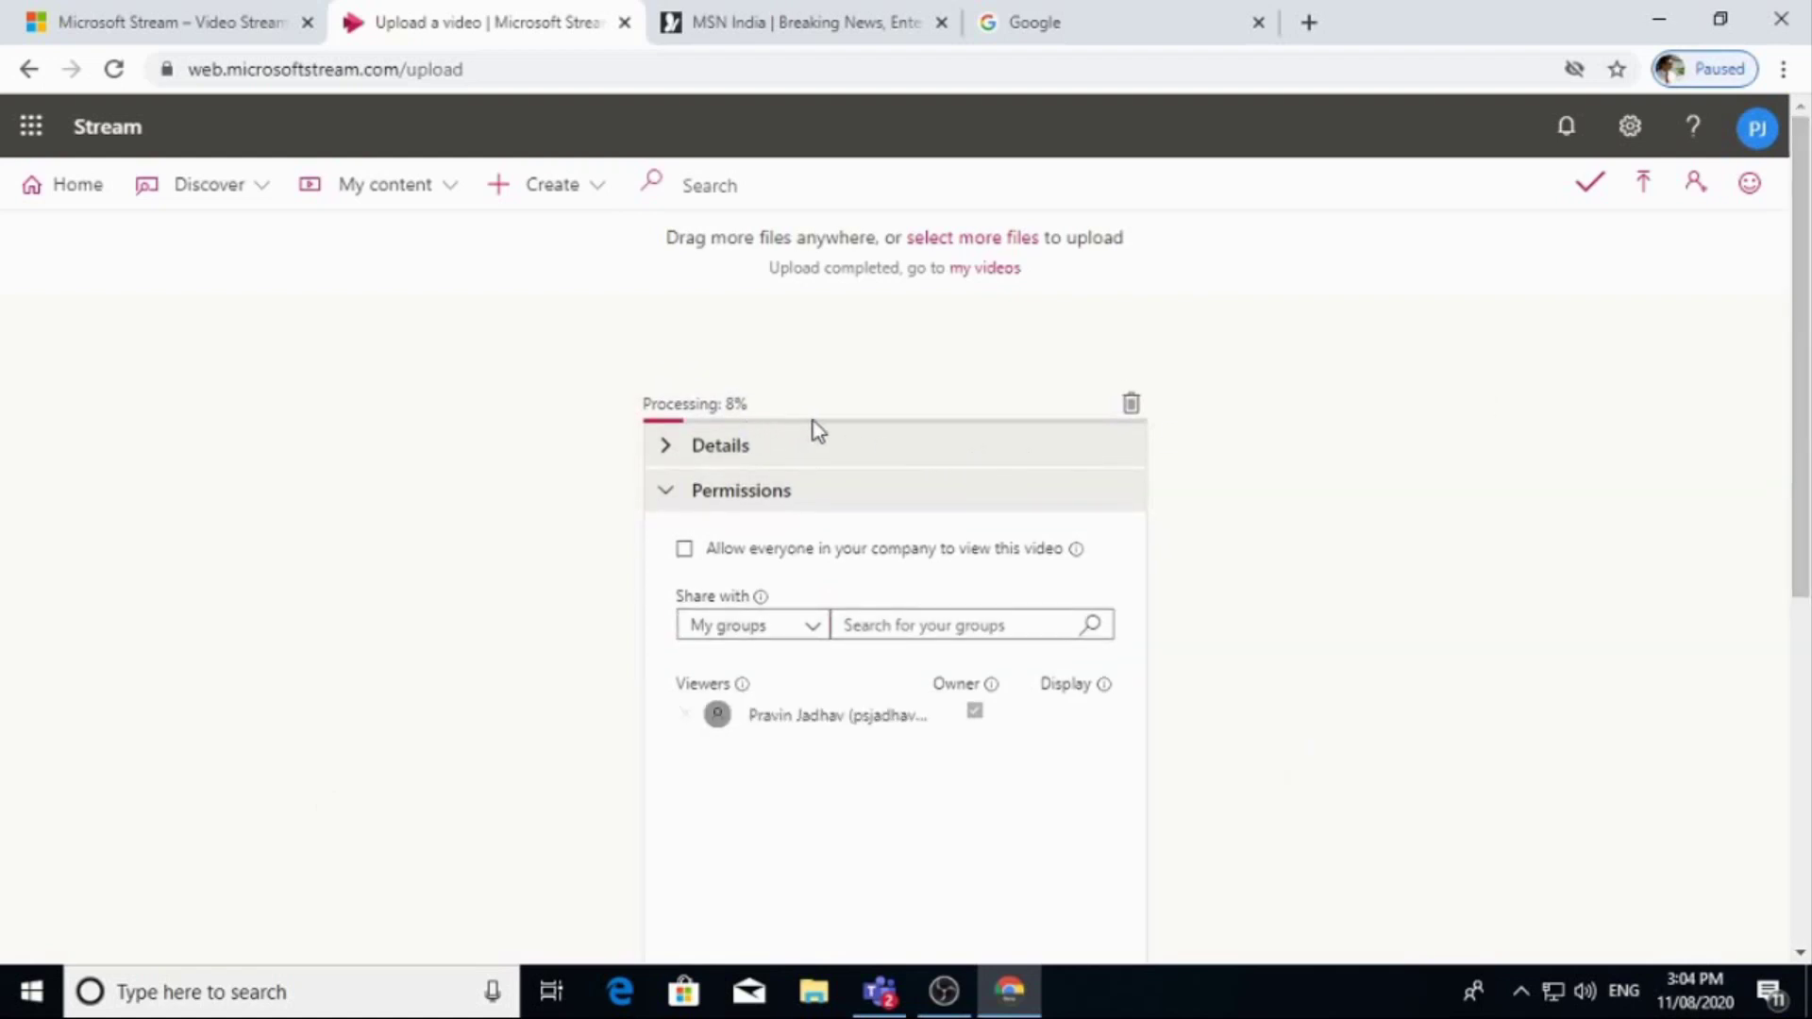
# Review the Weaving video's name, description and viewer list while it processes.
pyautogui.click(667, 447)
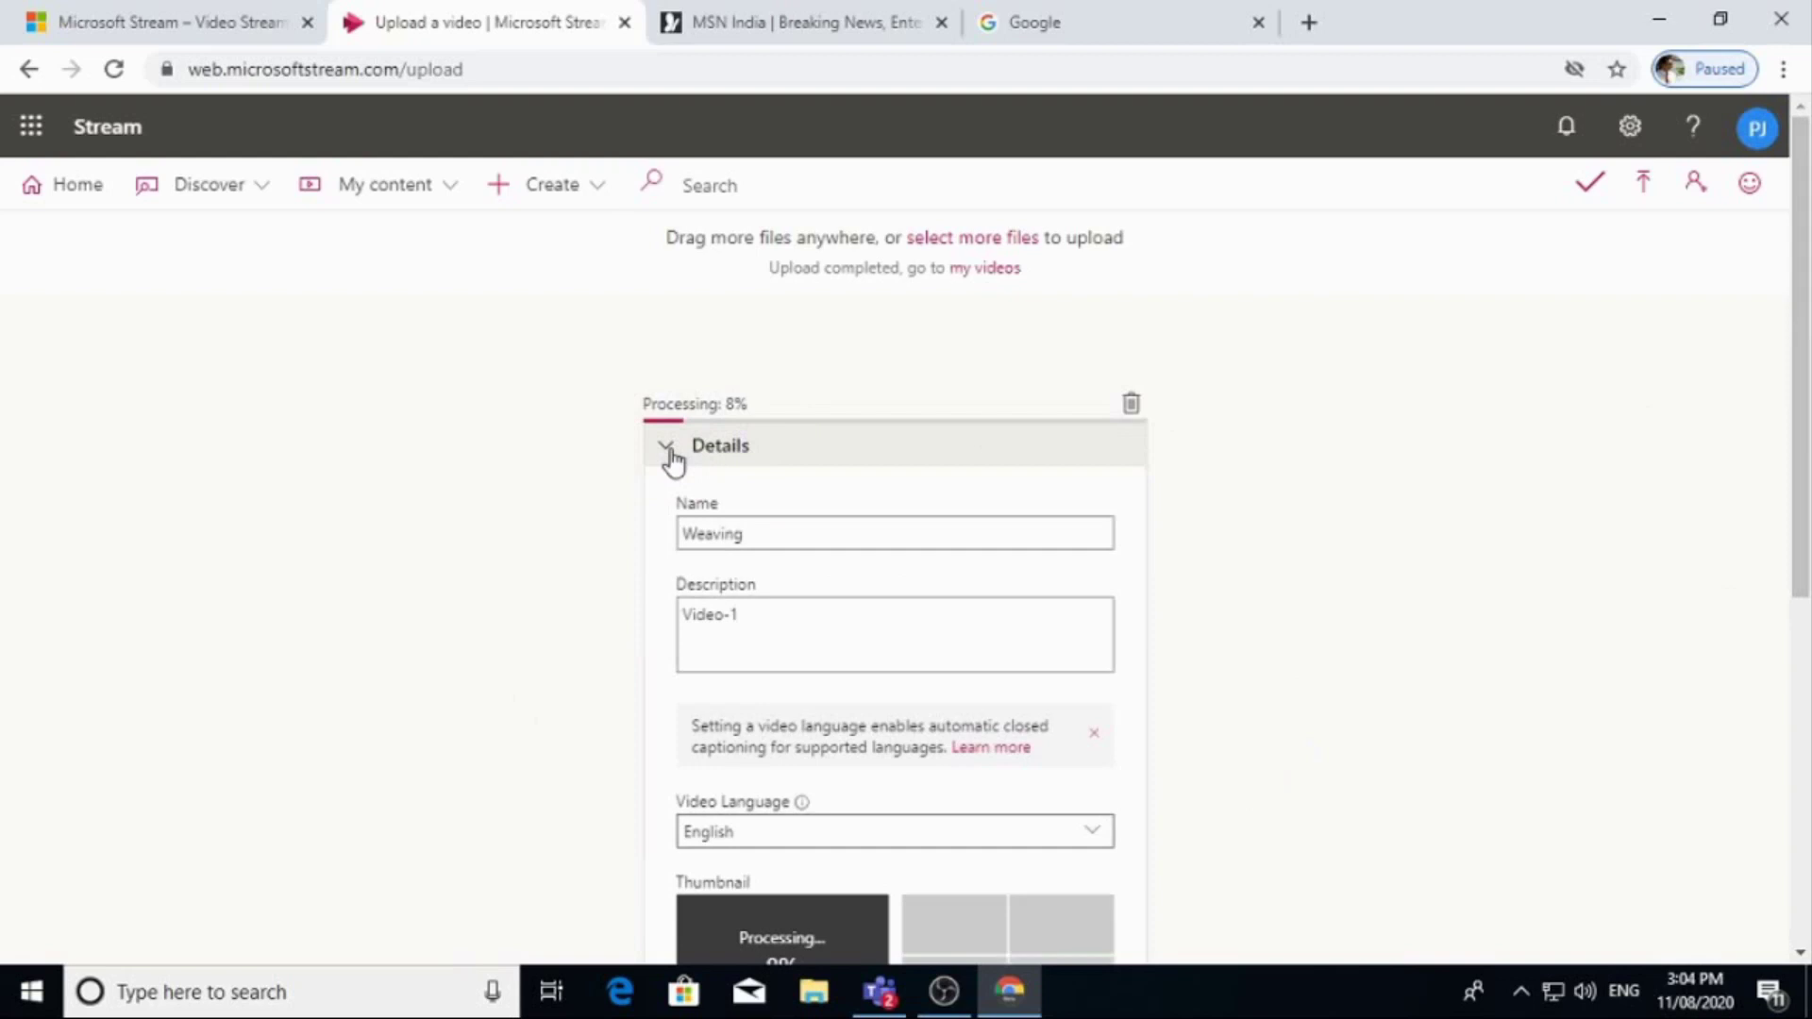
pyautogui.scroll(-5, 807, 755)
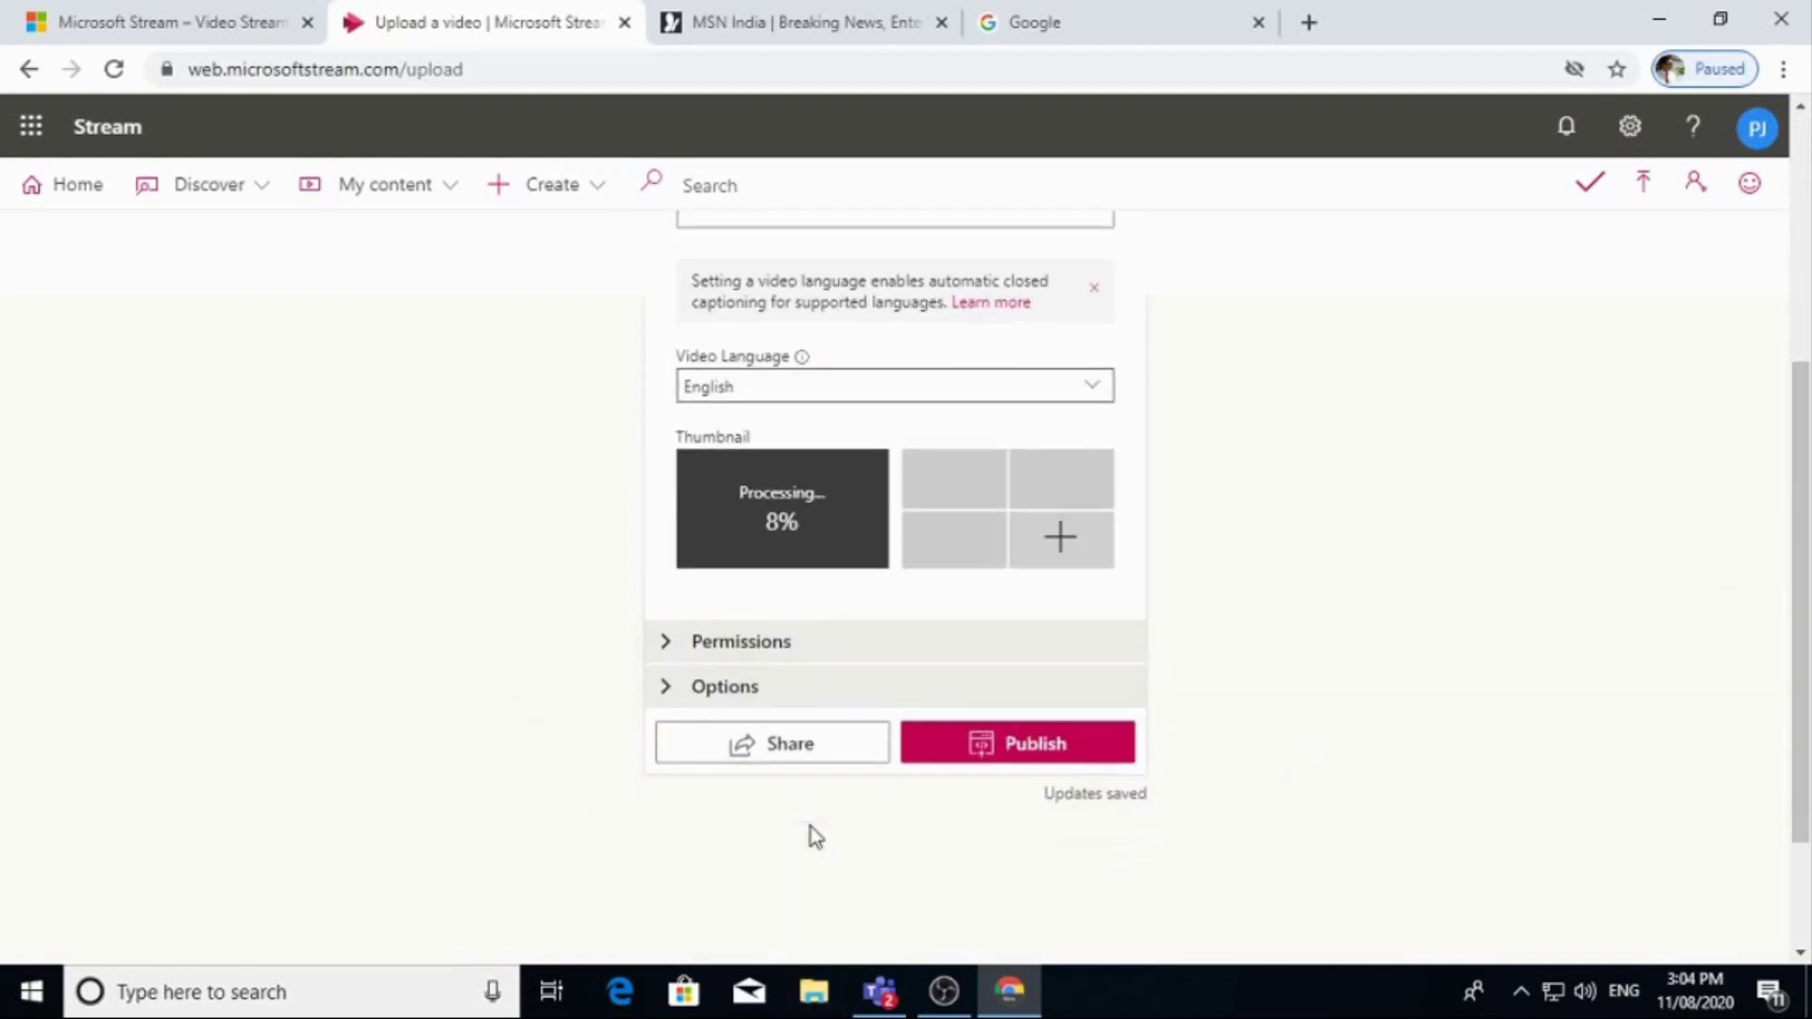
pyautogui.scroll(-2, 808, 827)
pyautogui.click(668, 473)
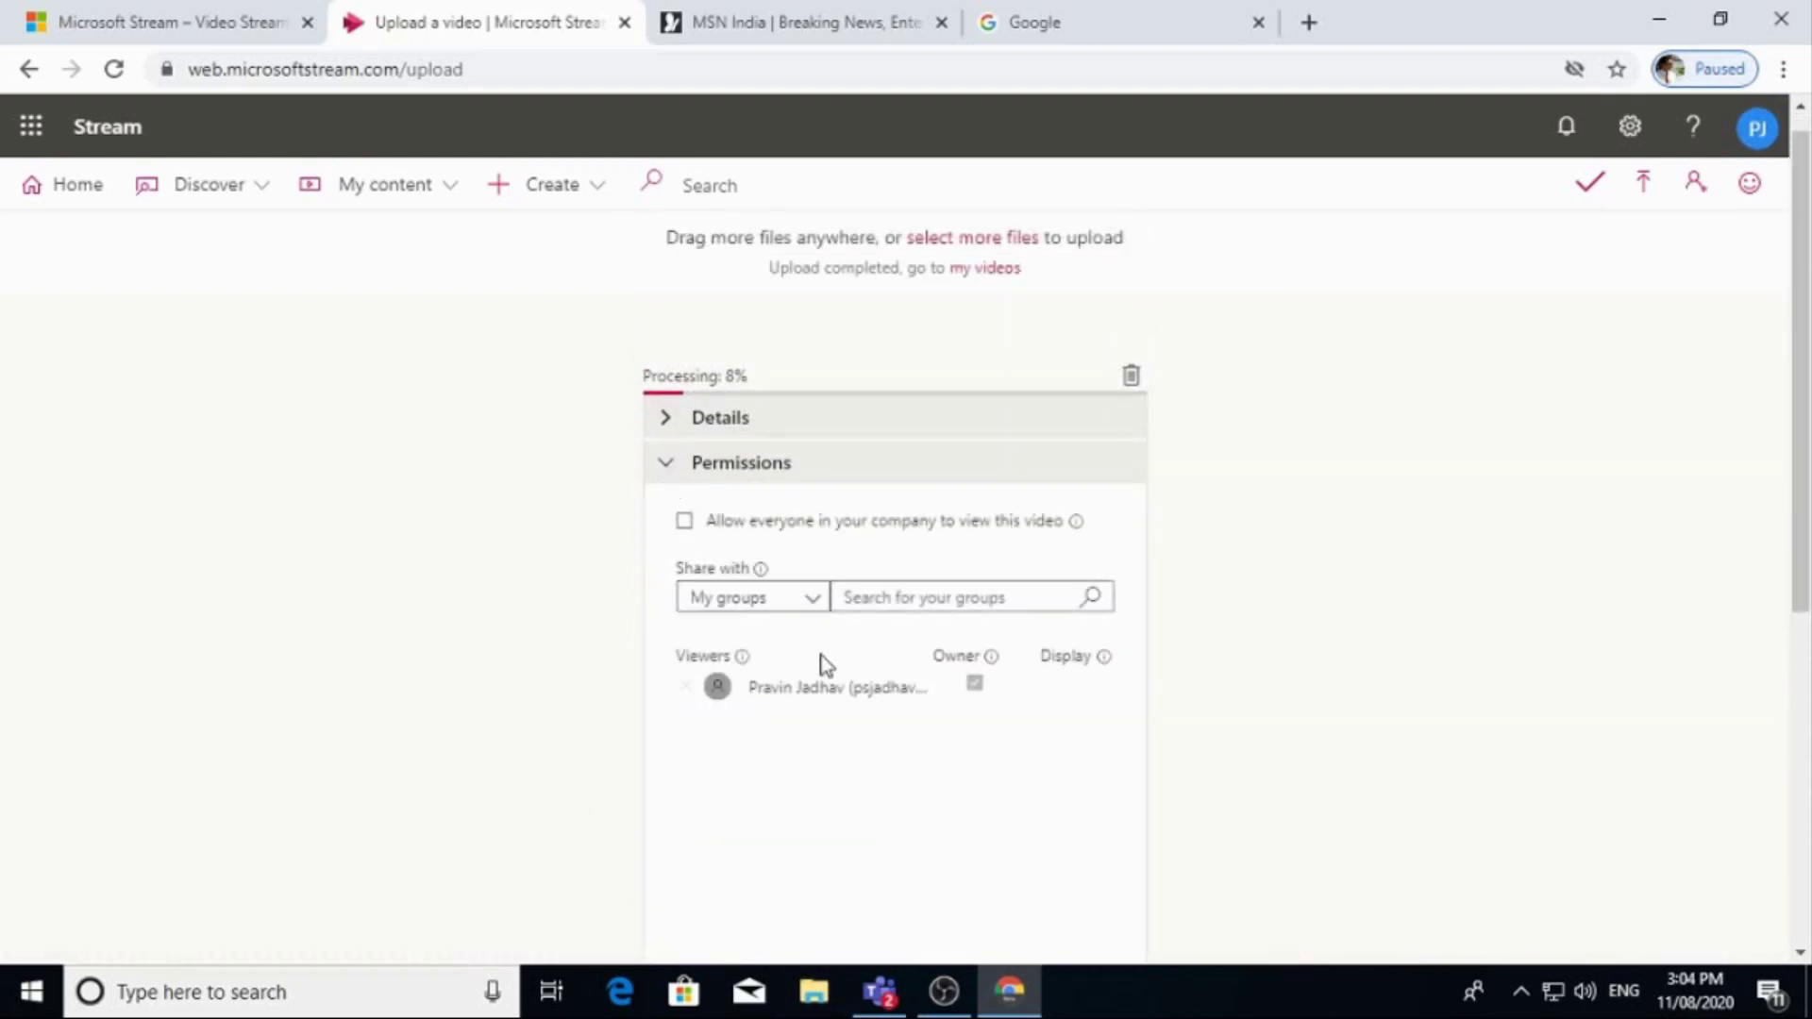
pyautogui.scroll(-3, 789, 703)
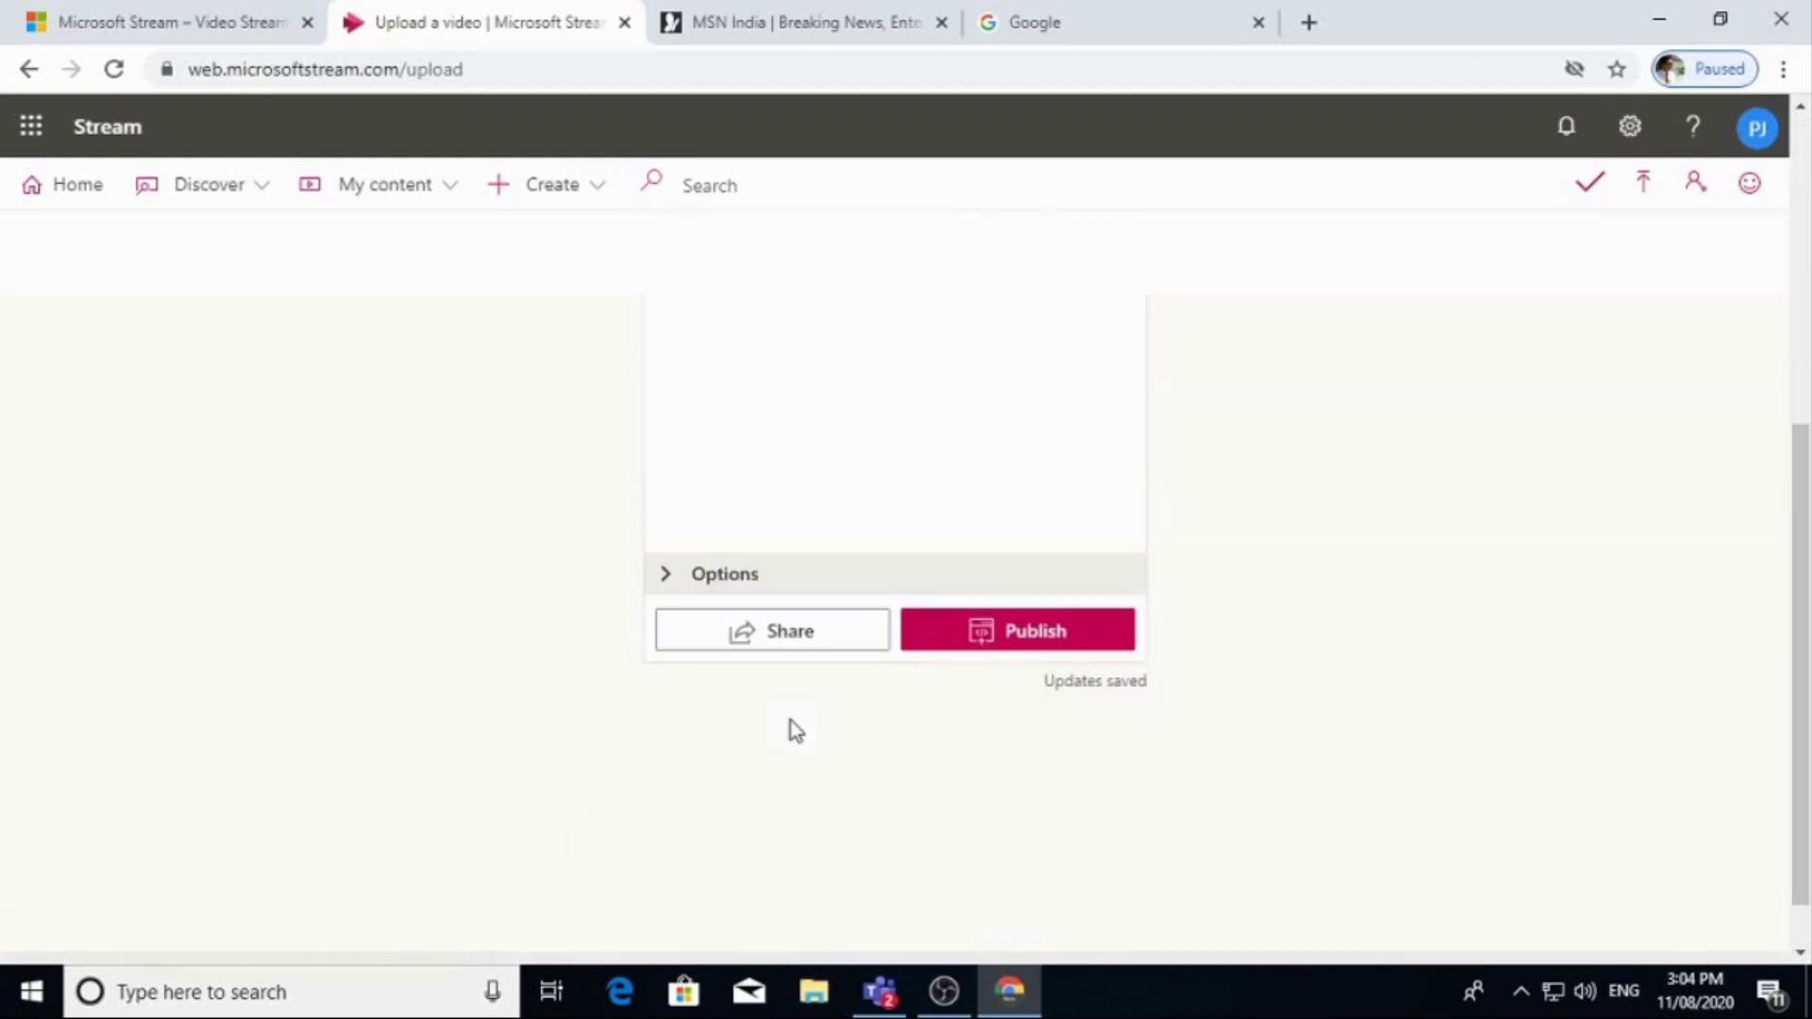
# Check Options: comments on, noise suppression off, captions autogenerated.
pyautogui.click(669, 583)
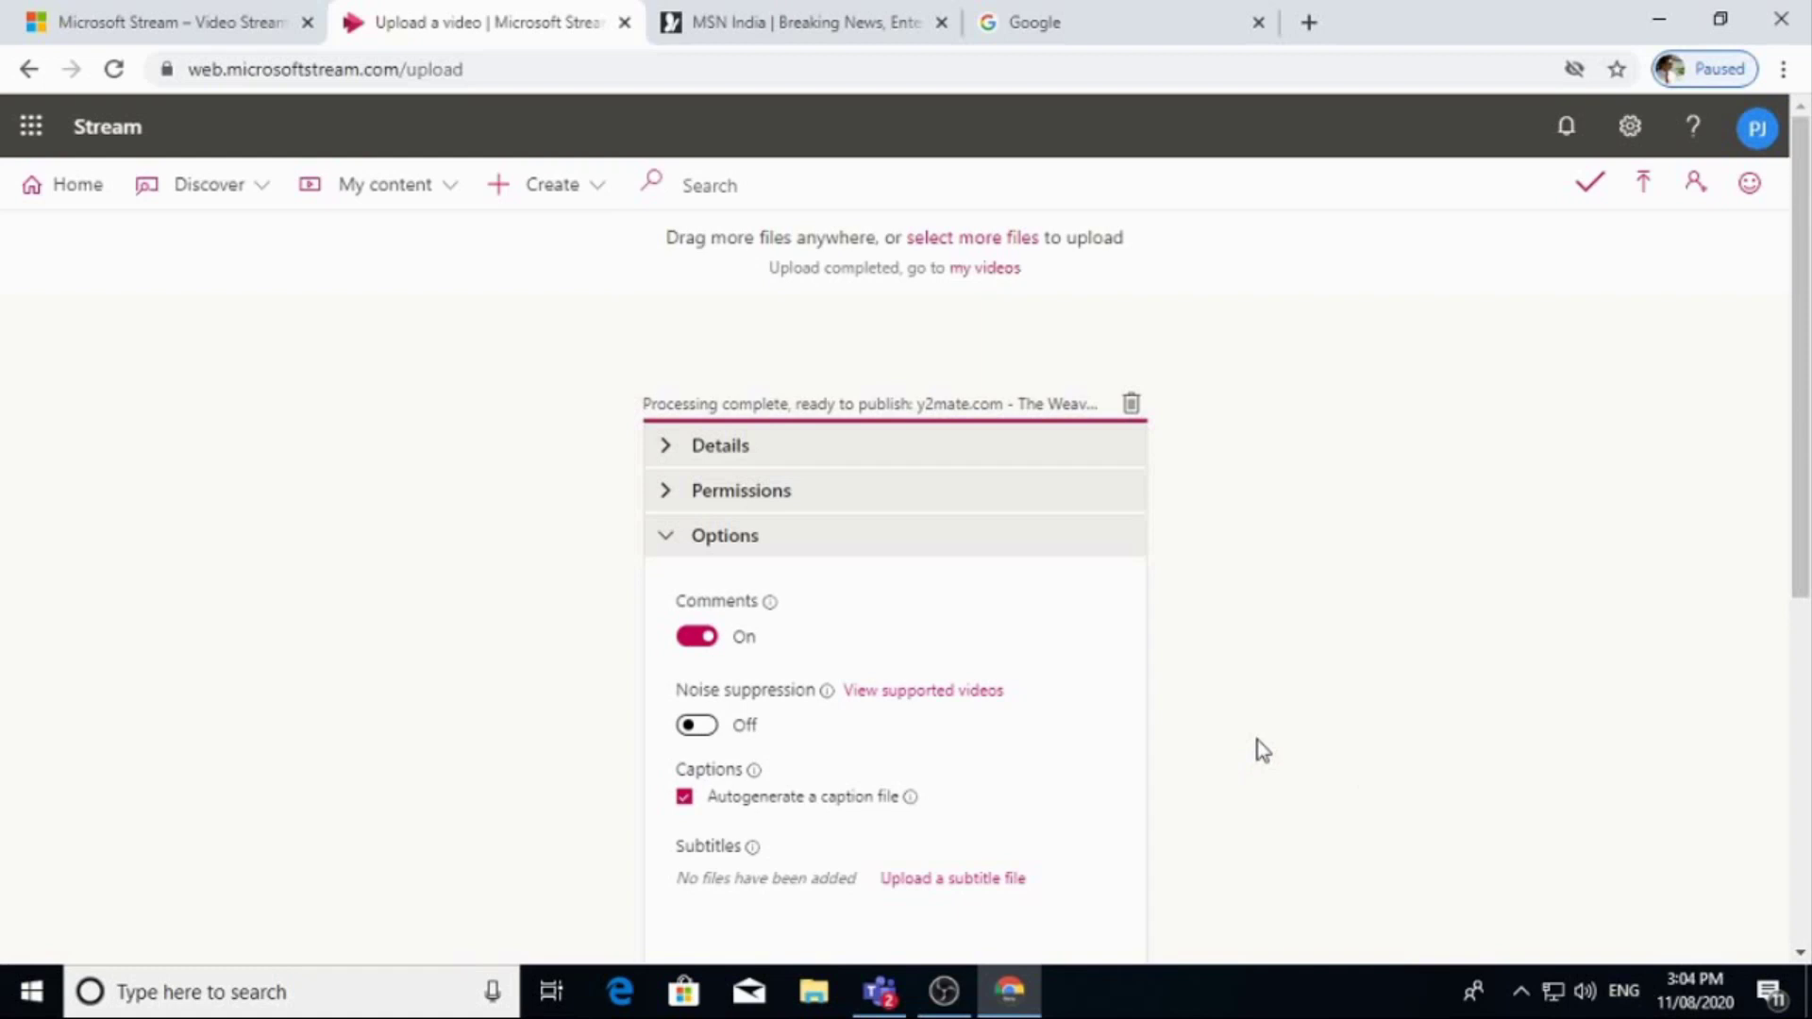
pyautogui.scroll(-5, 1379, 647)
pyautogui.scroll(5, 1170, 684)
pyautogui.scroll(-5, 1132, 717)
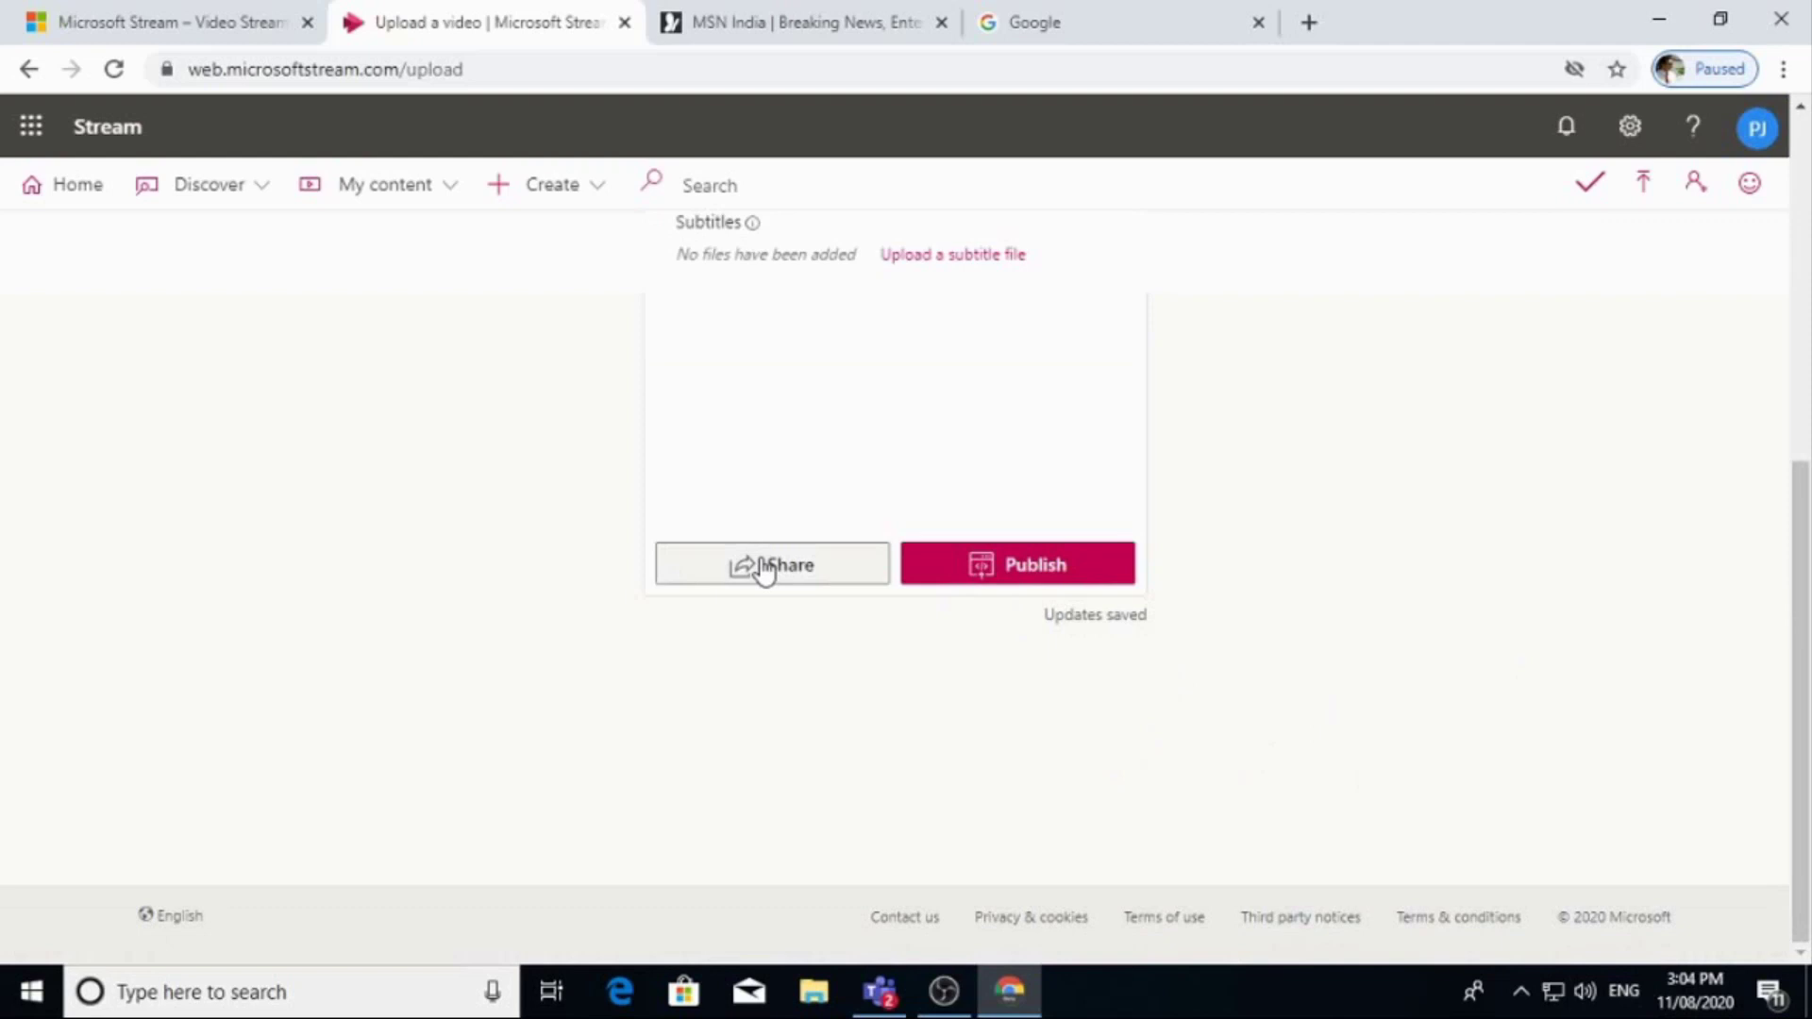
# Publish the Weaving video, get its direct share link, and switch to Microsoft Teams.
pyautogui.click(1043, 567)
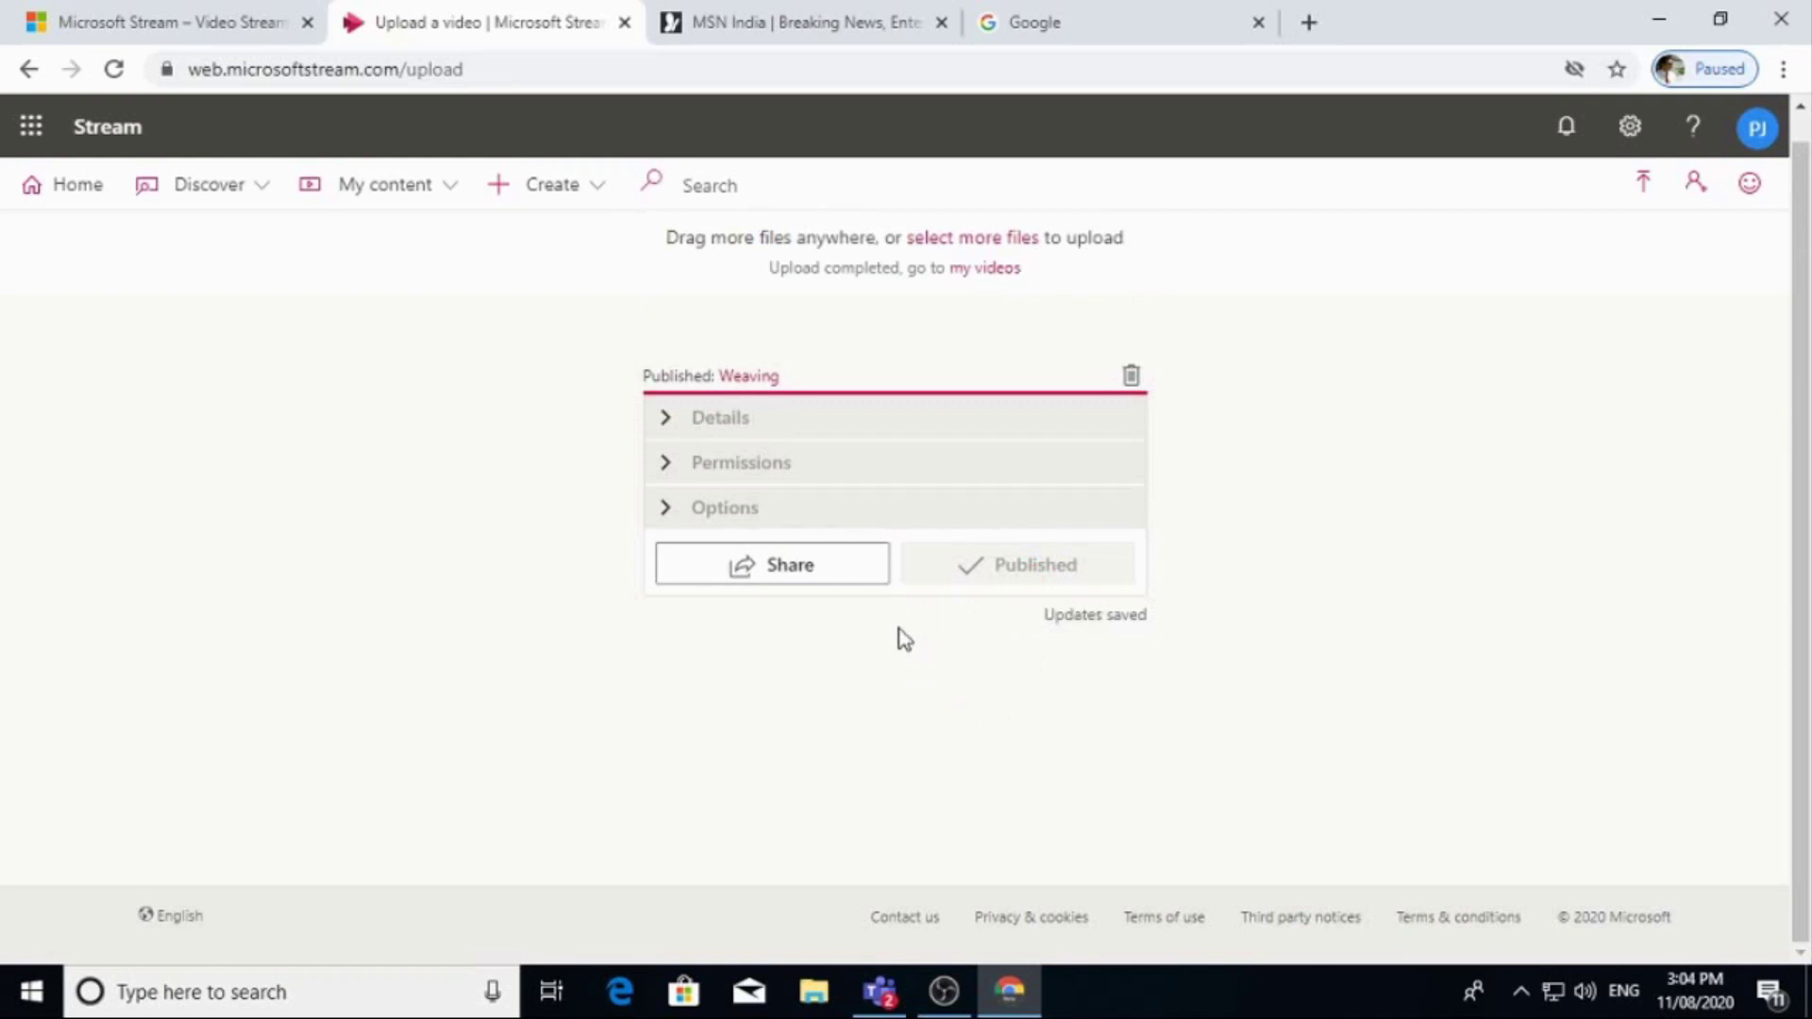
pyautogui.click(881, 593)
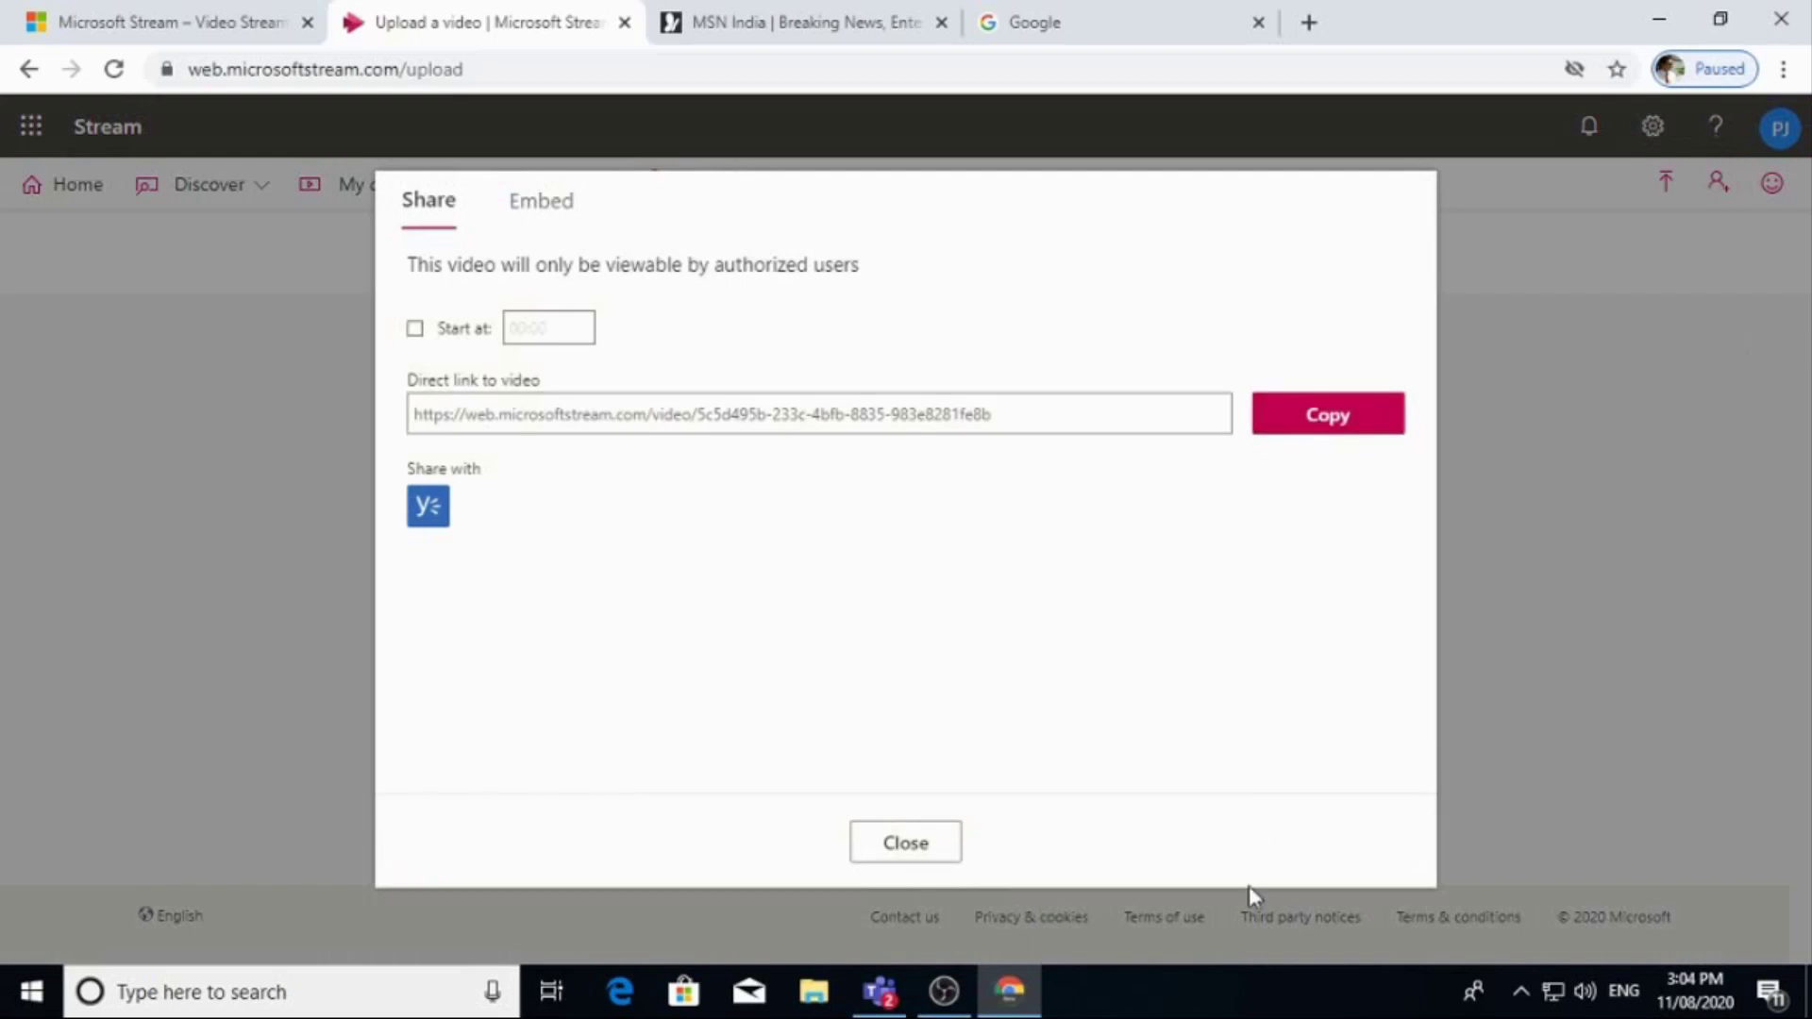
pyautogui.click(876, 993)
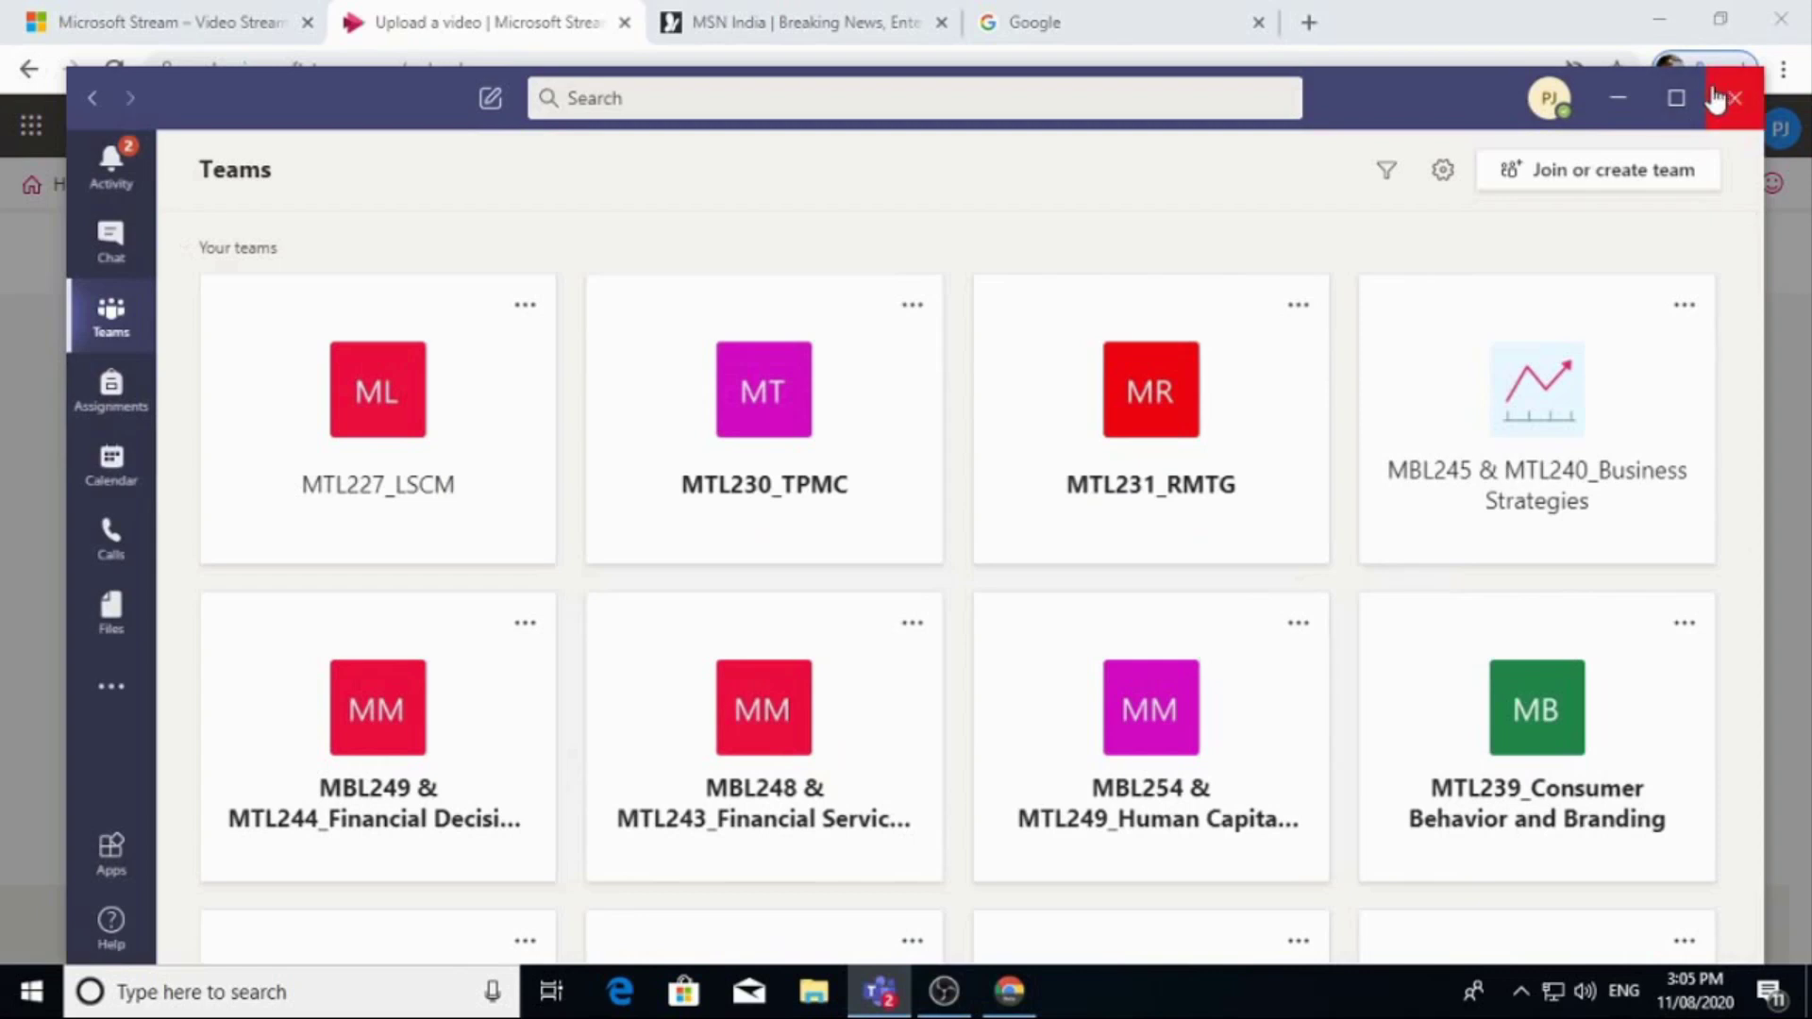
# Maximize Teams and go to the MTL231_RMTG team's Unit-1 channel.
pyautogui.click(1676, 97)
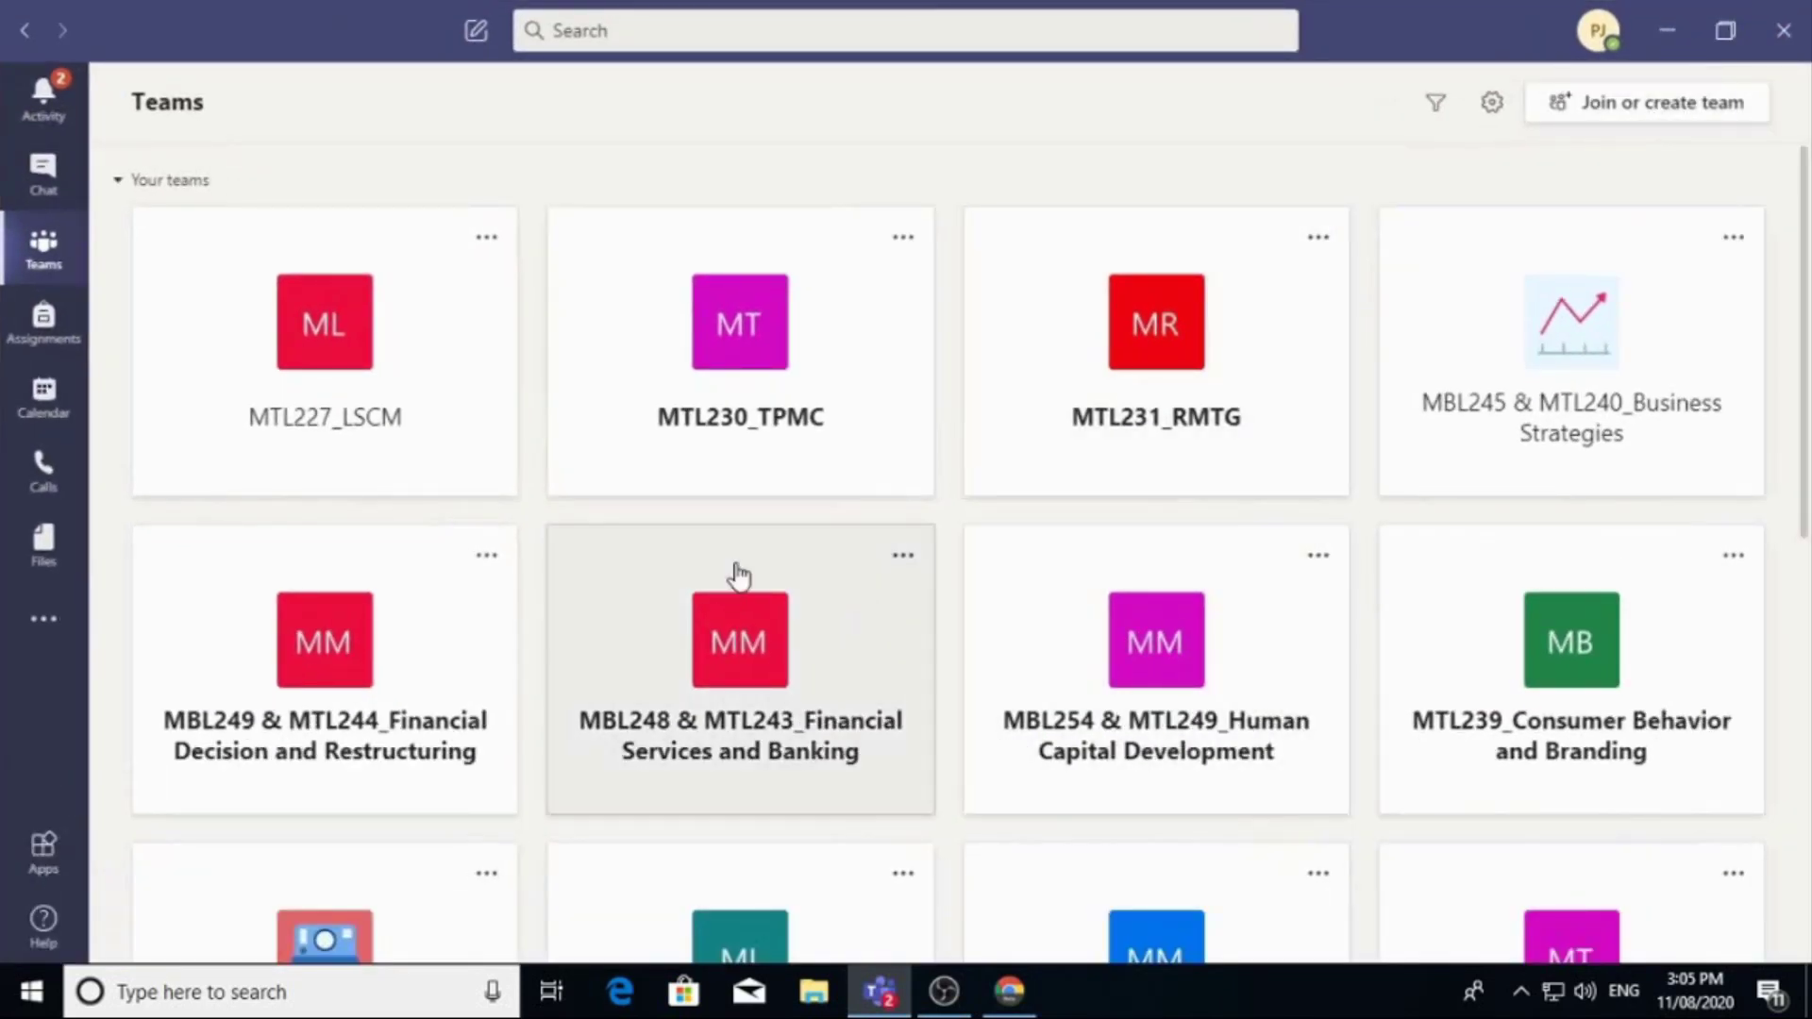
pyautogui.click(1203, 426)
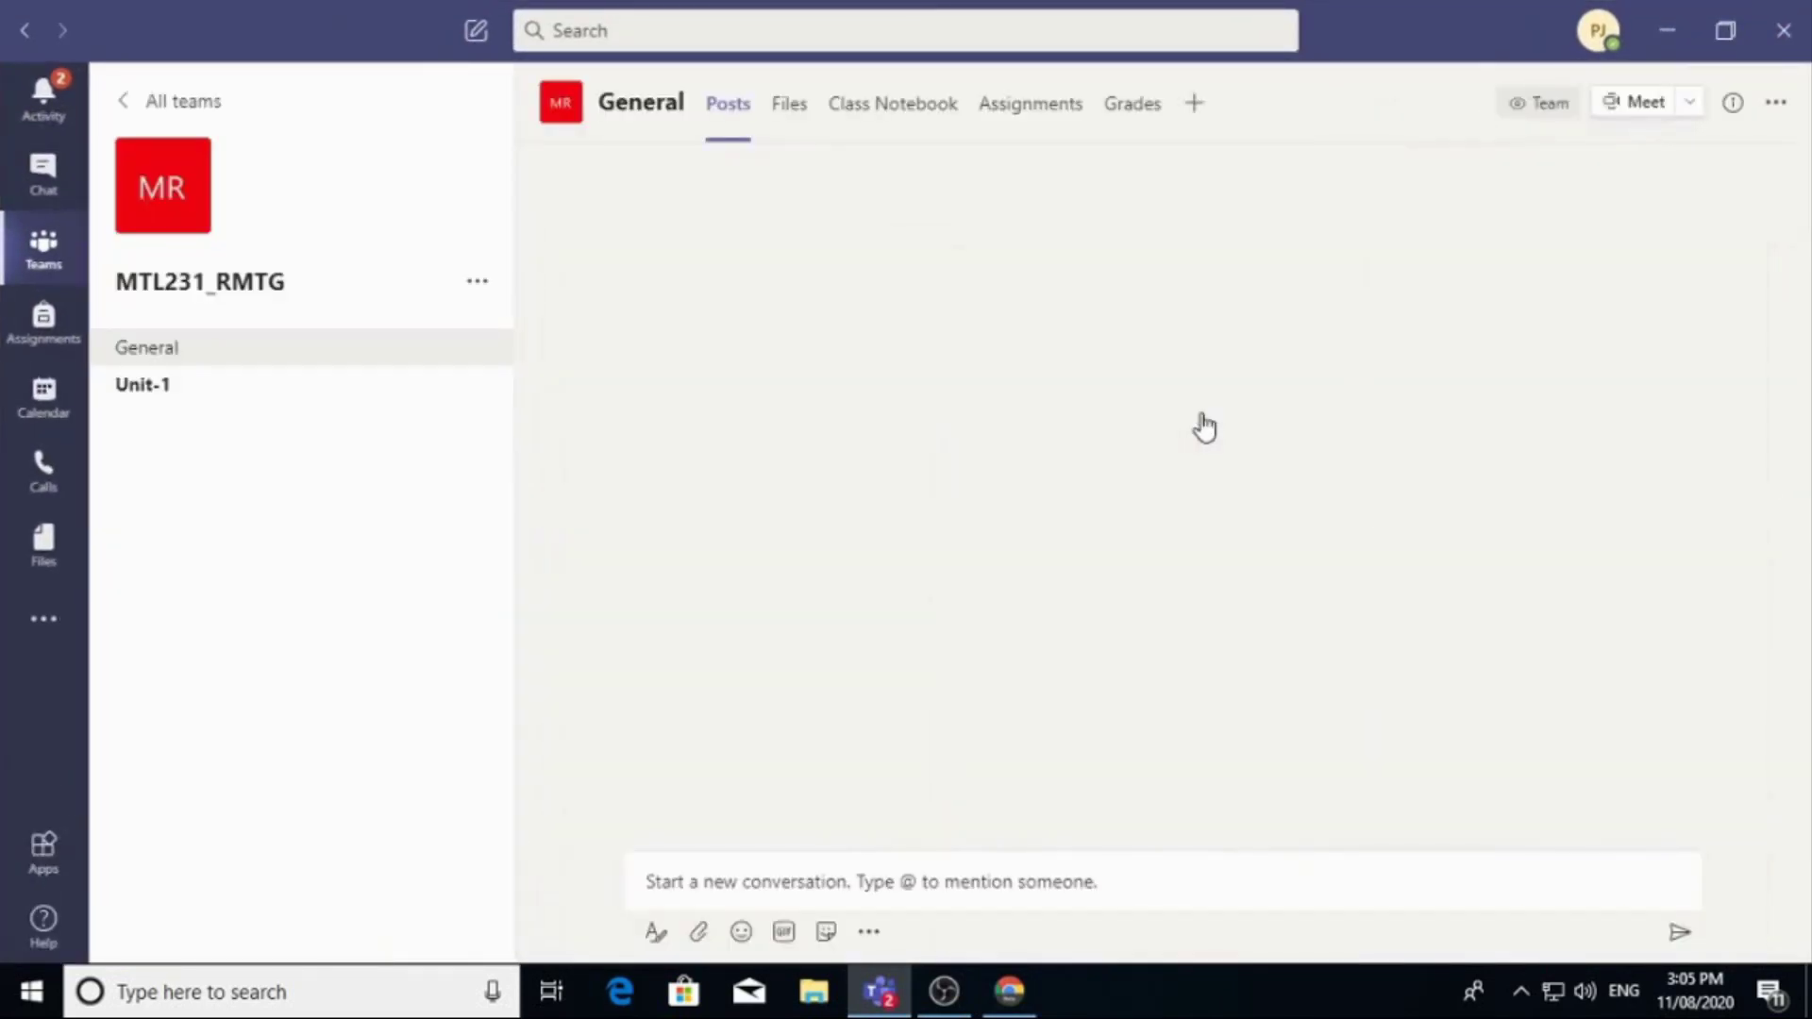
pyautogui.click(123, 387)
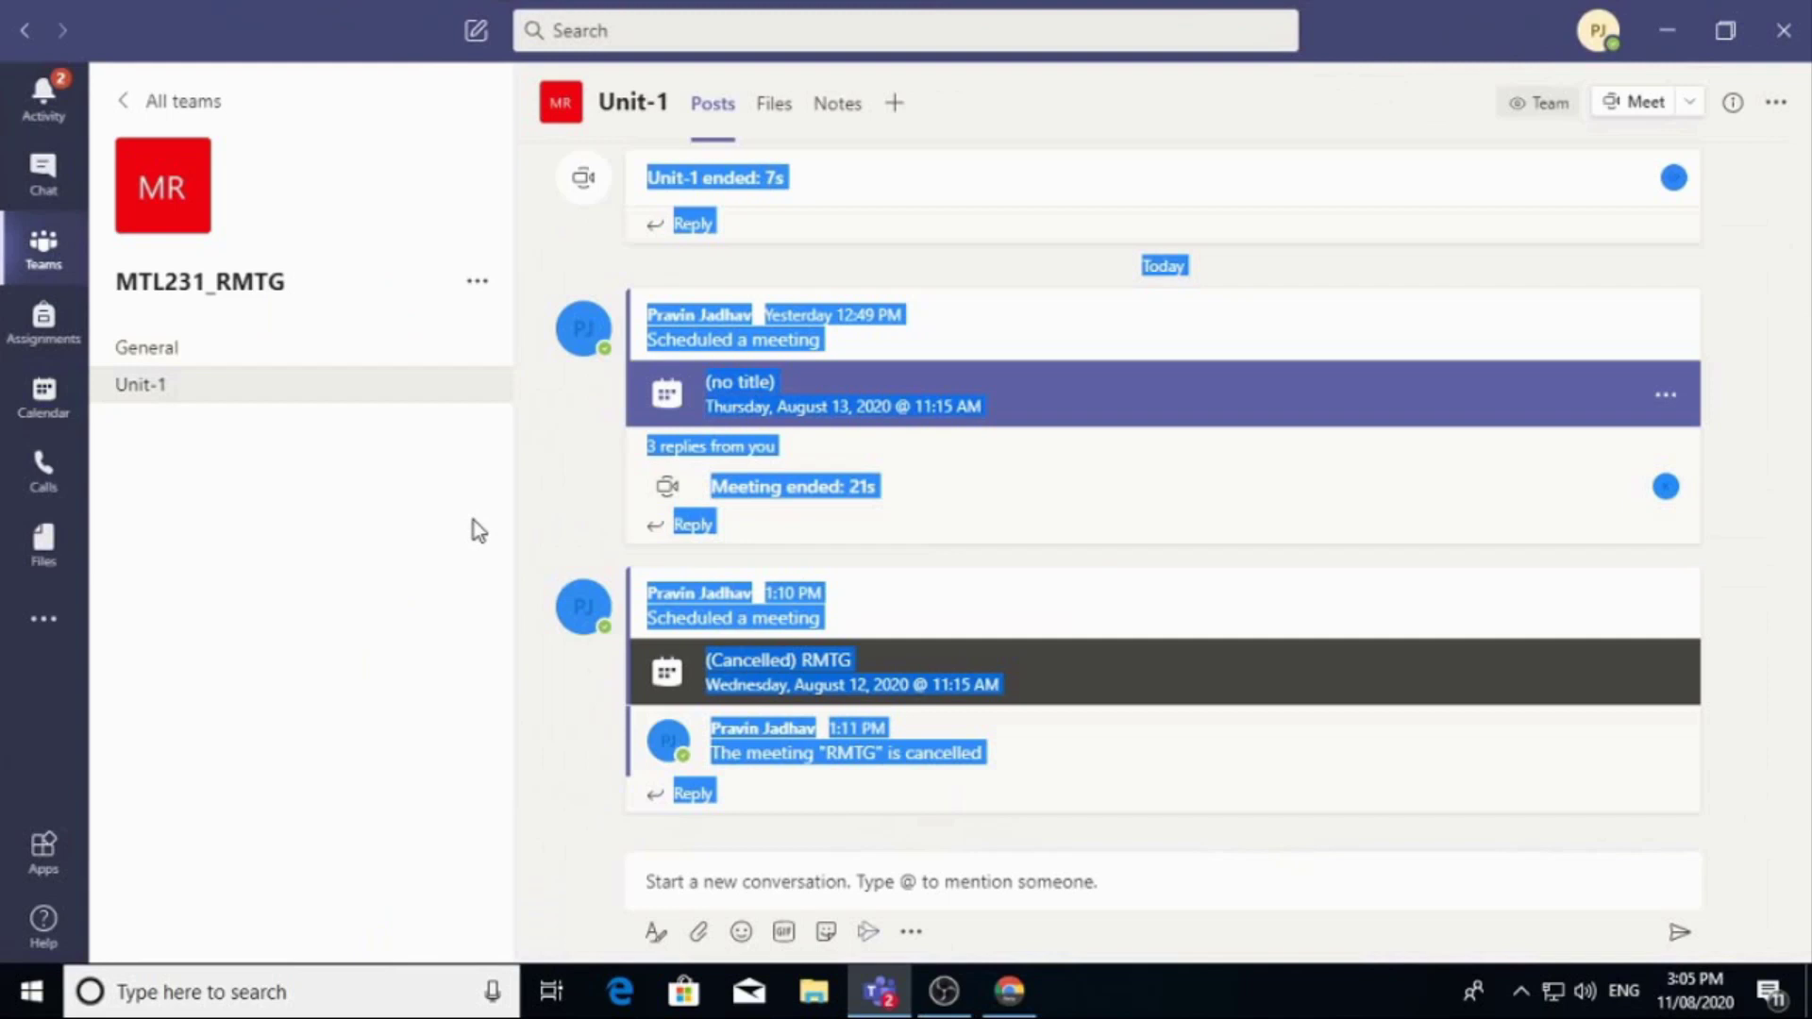
# Paste the Weaving video's Stream link into a new Unit-1 post as a Stream video card.
pyautogui.click(1117, 530)
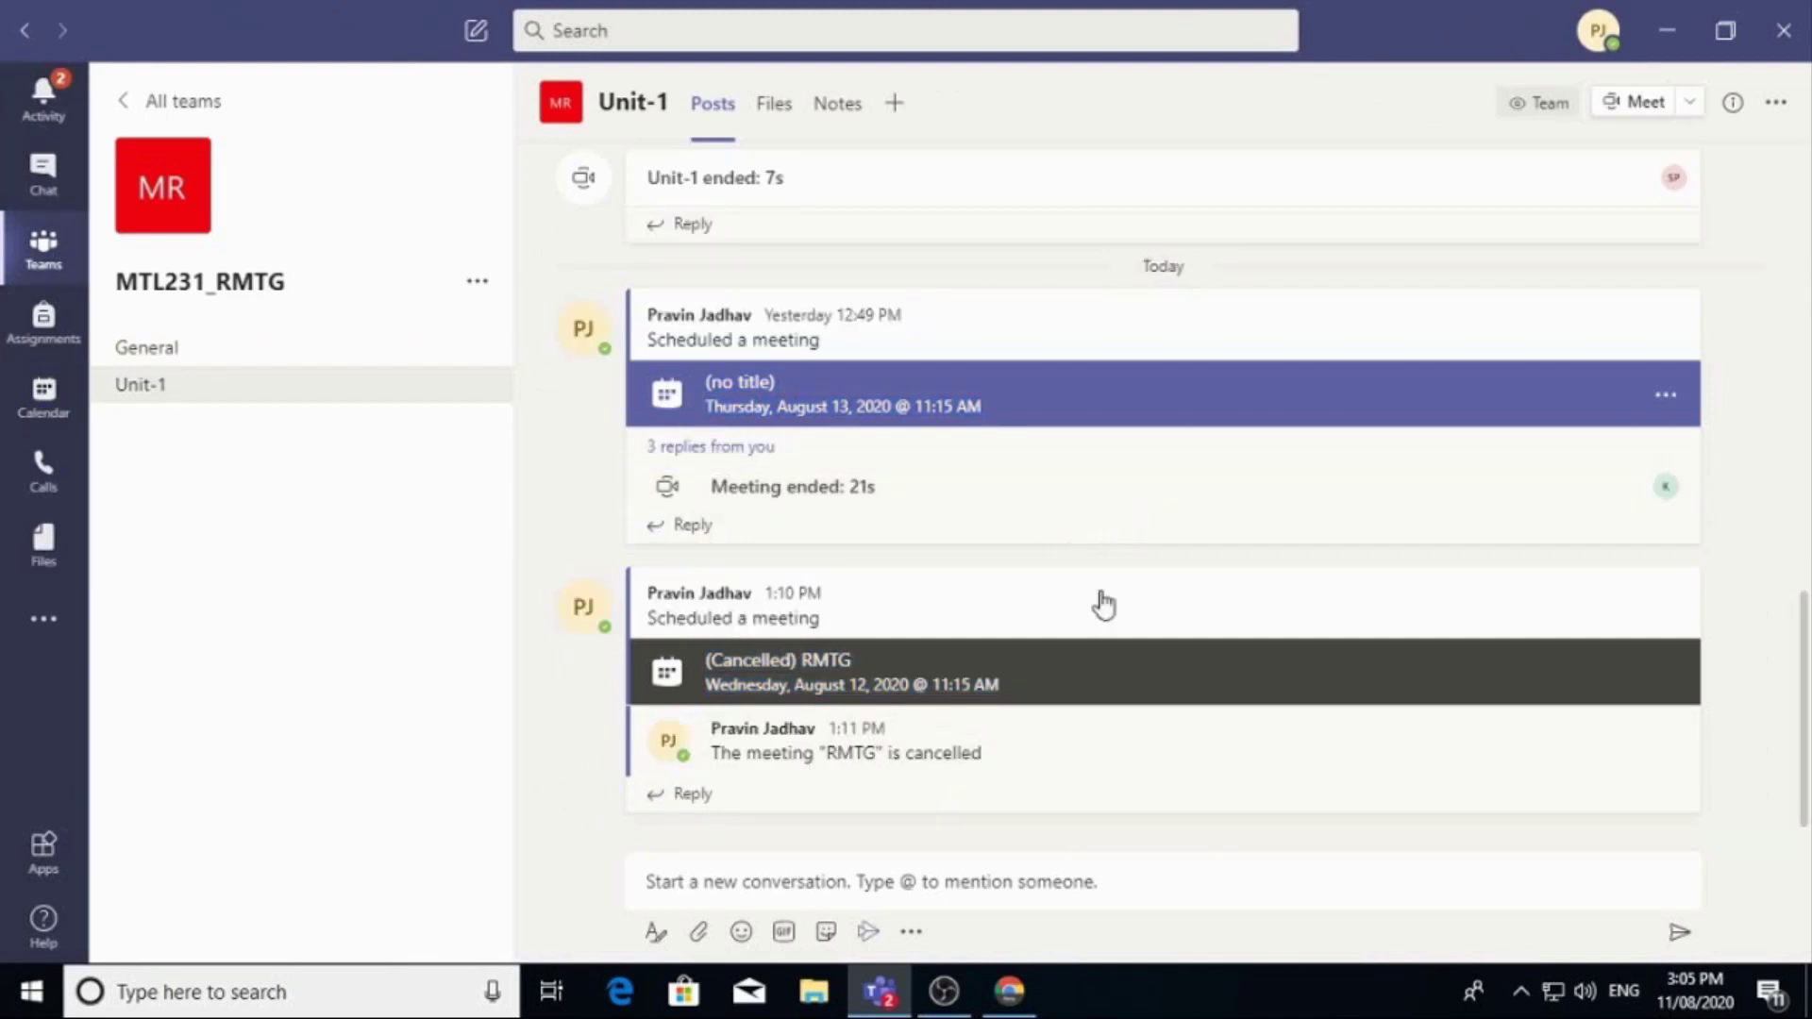
pyautogui.click(869, 932)
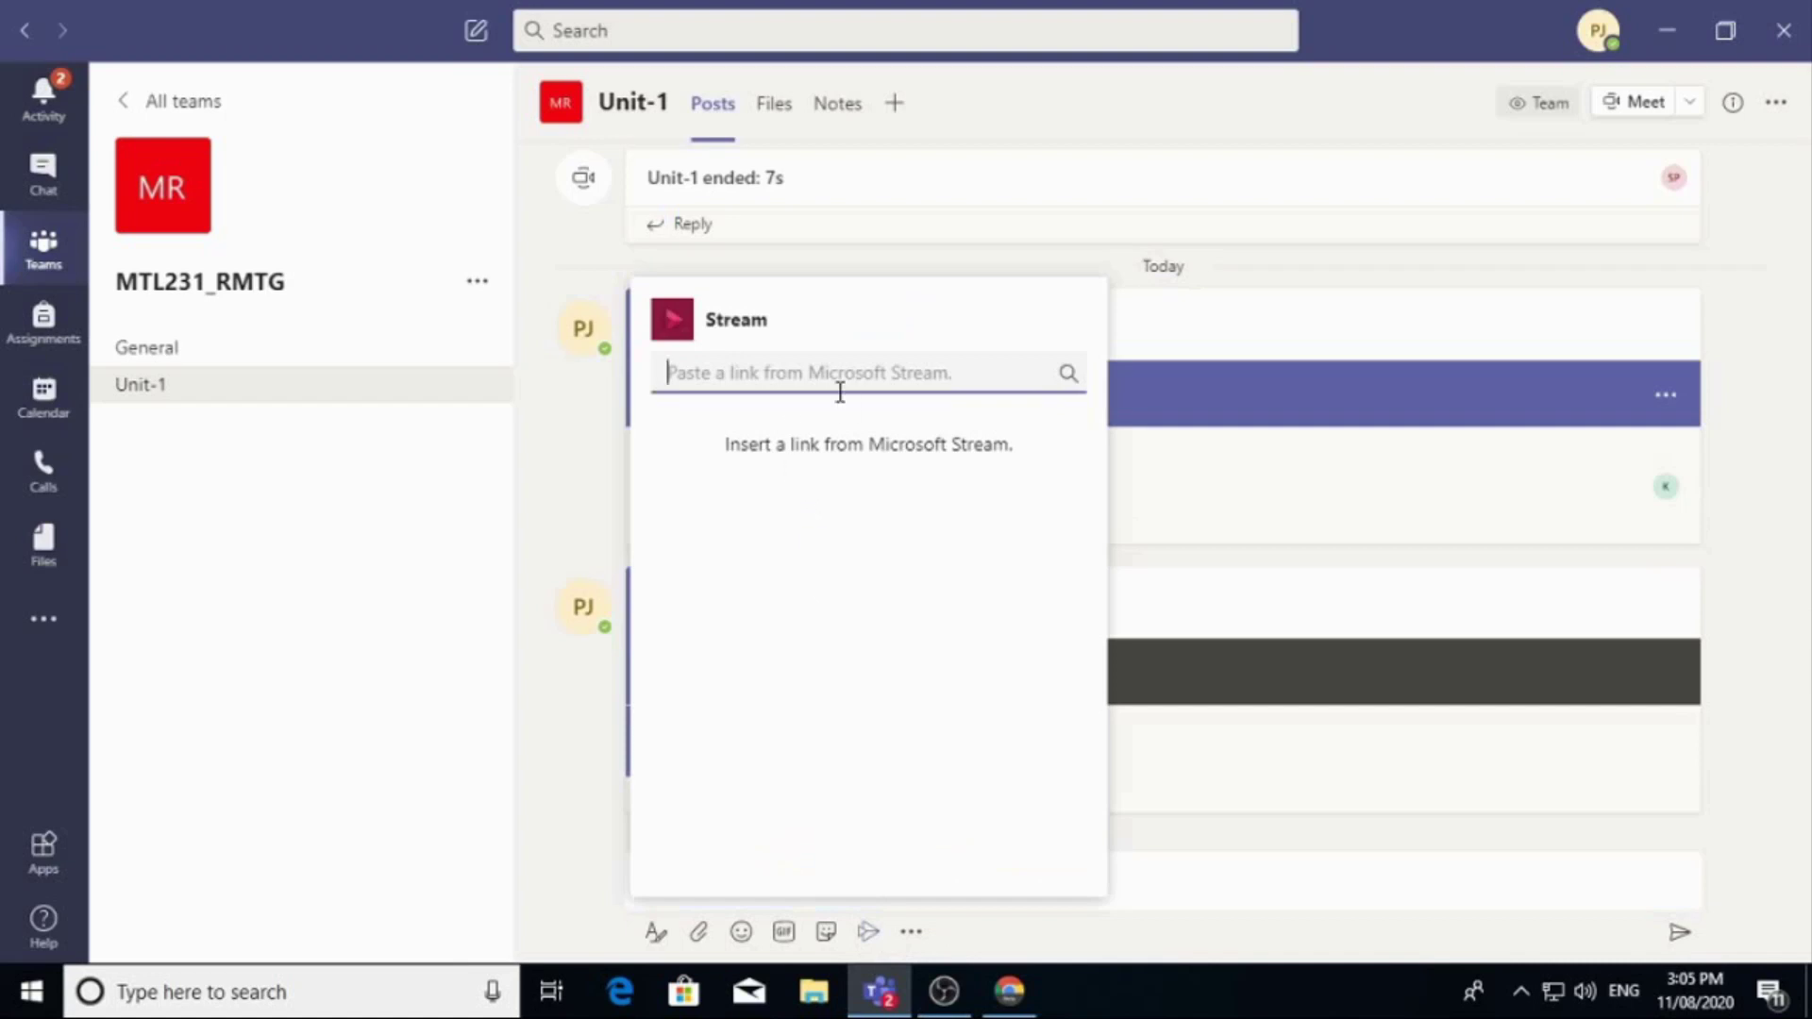
pyautogui.write('https://web.microsoftstream.com/video/5c5d495b-233c-4bfb-8835-983e8281fe8b')
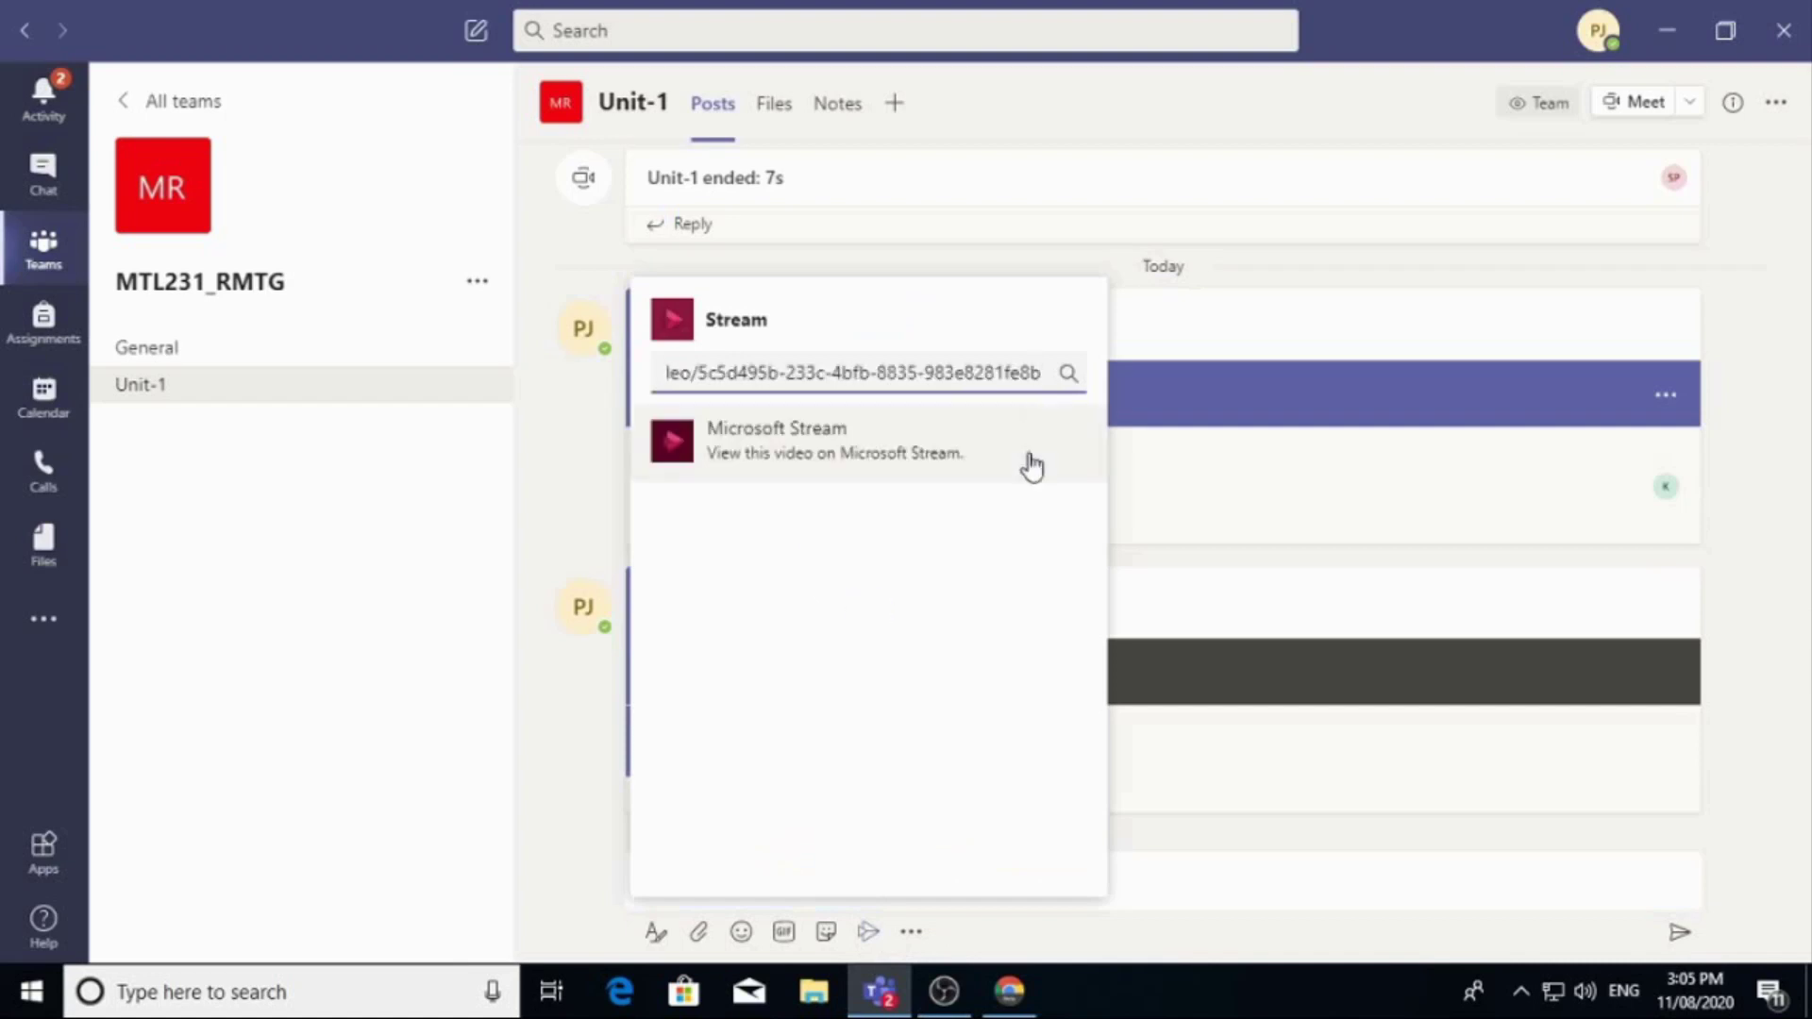
pyautogui.click(1024, 472)
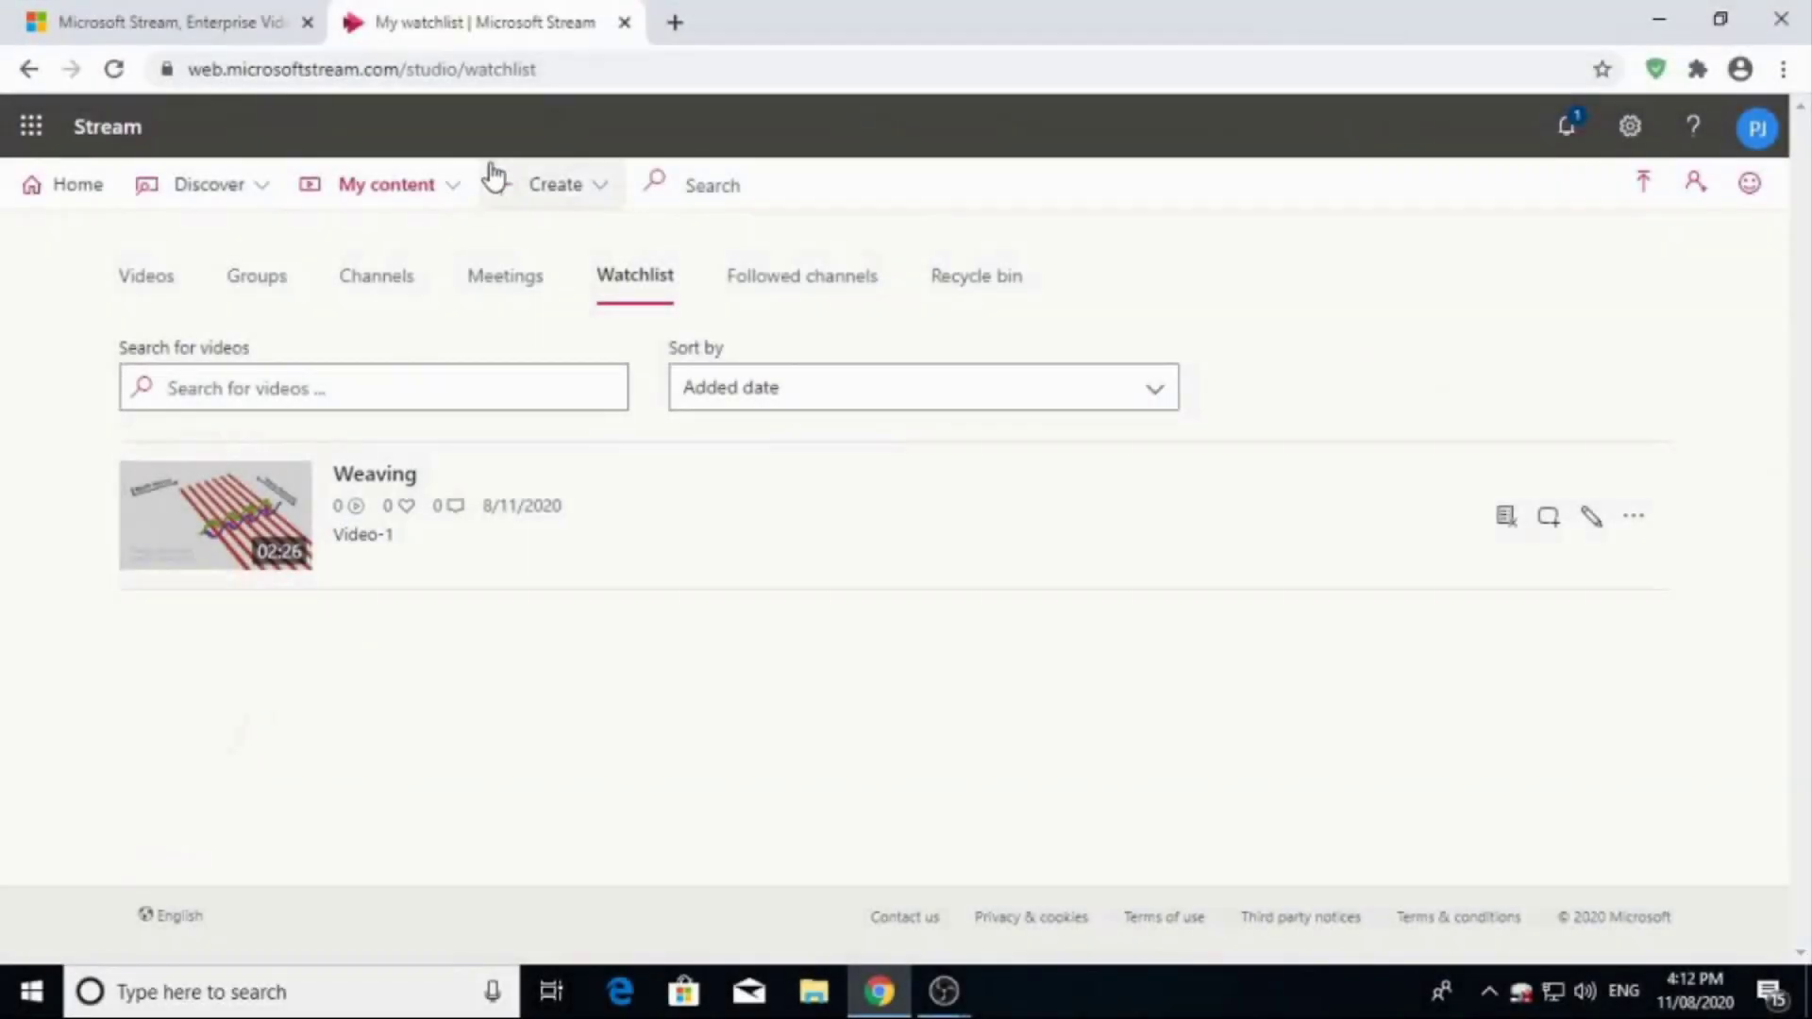
# Go to My content > Watchlist and show the Weaving video's options menu.
pyautogui.click(444, 186)
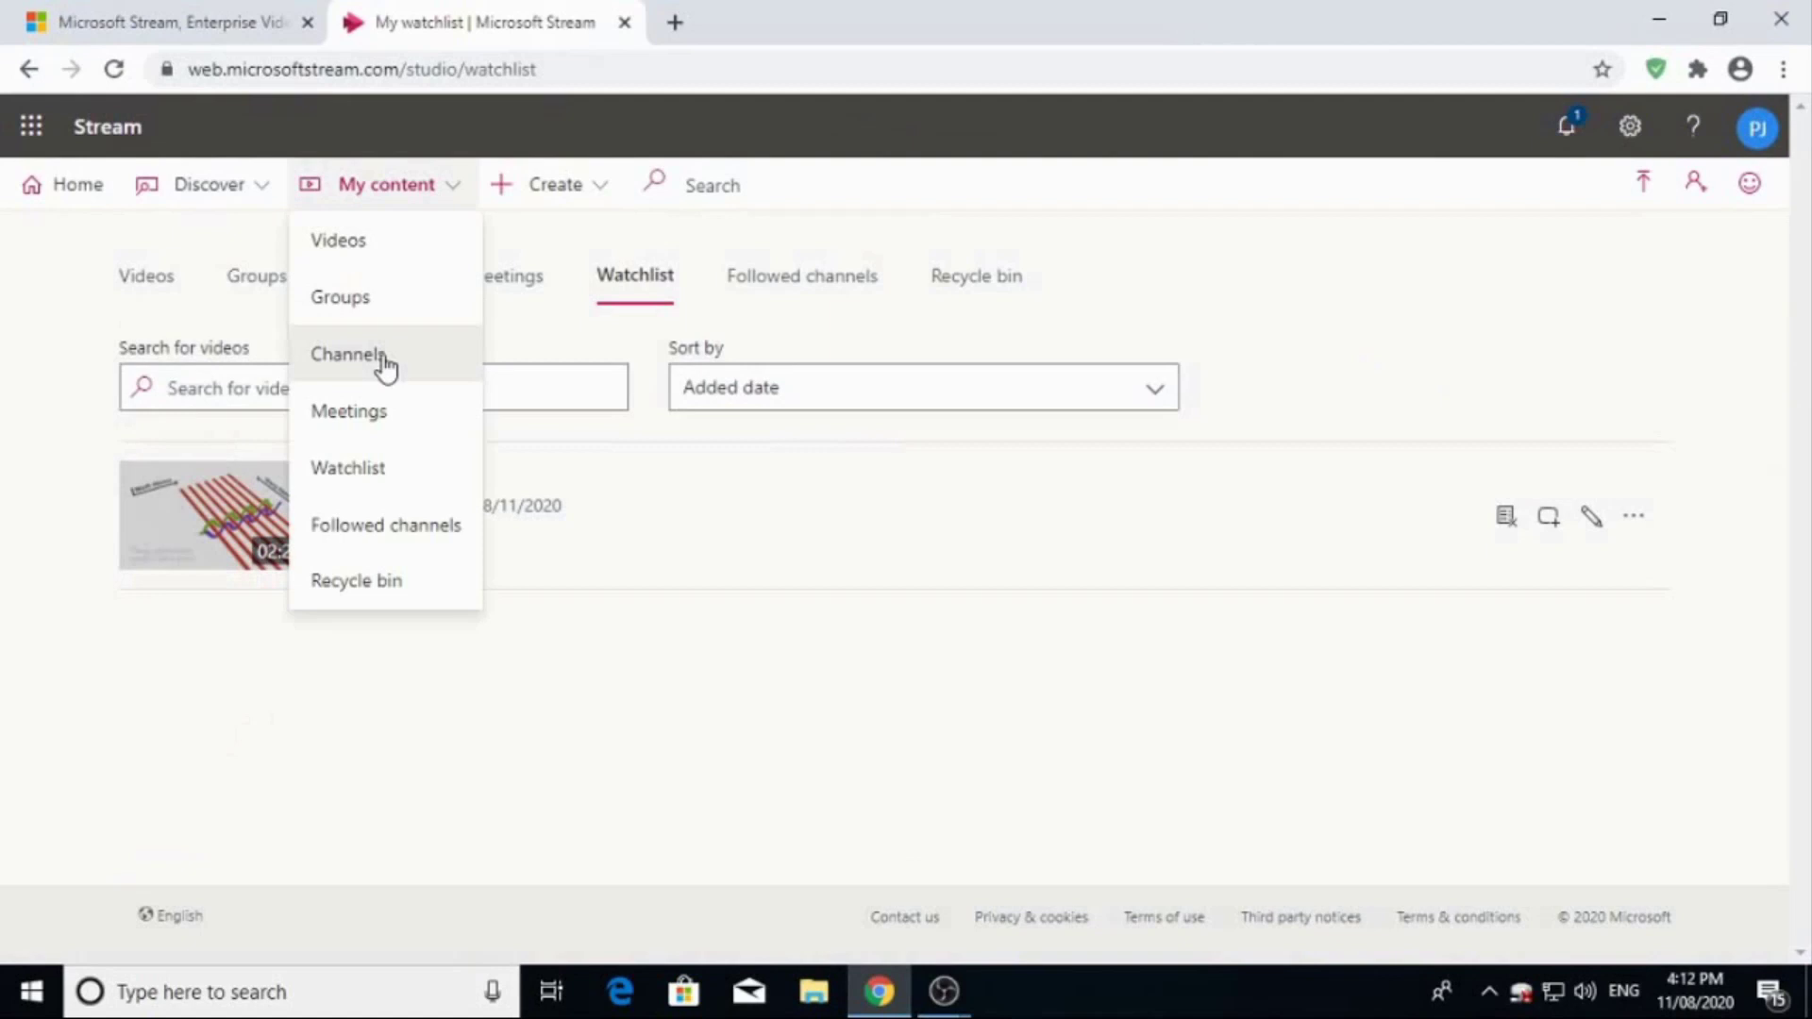
pyautogui.click(366, 468)
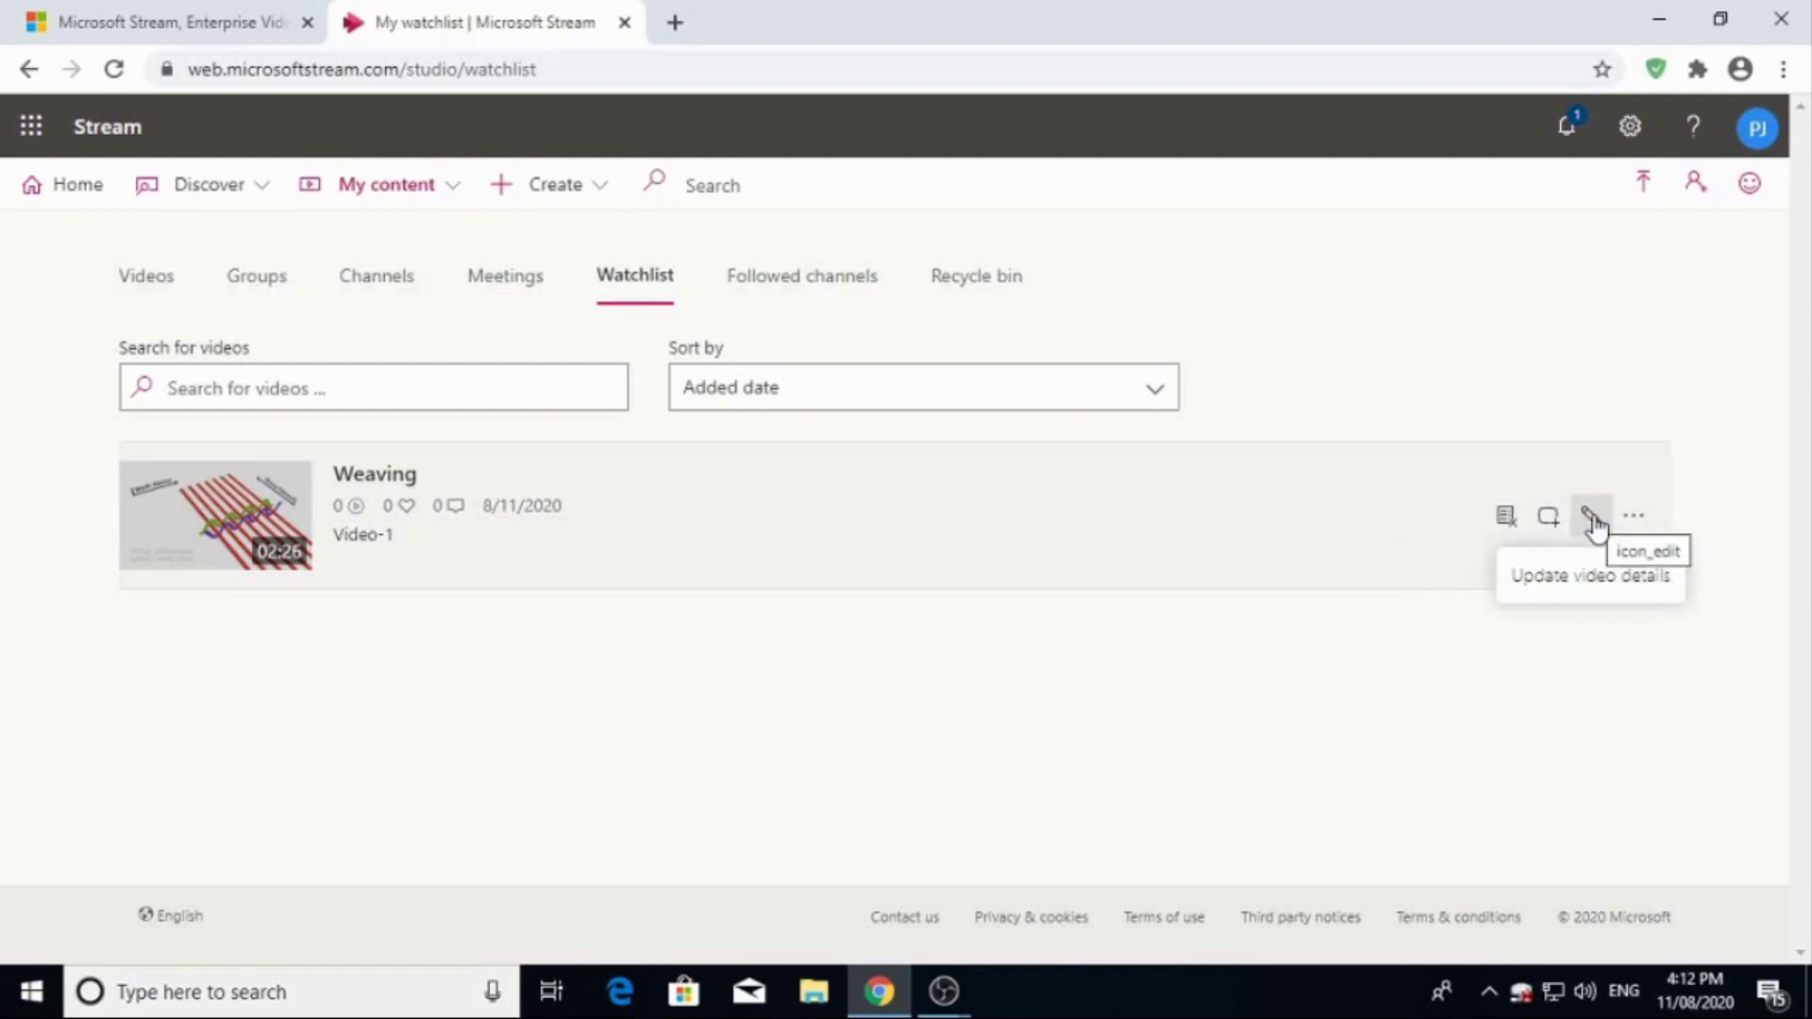
pyautogui.click(1647, 517)
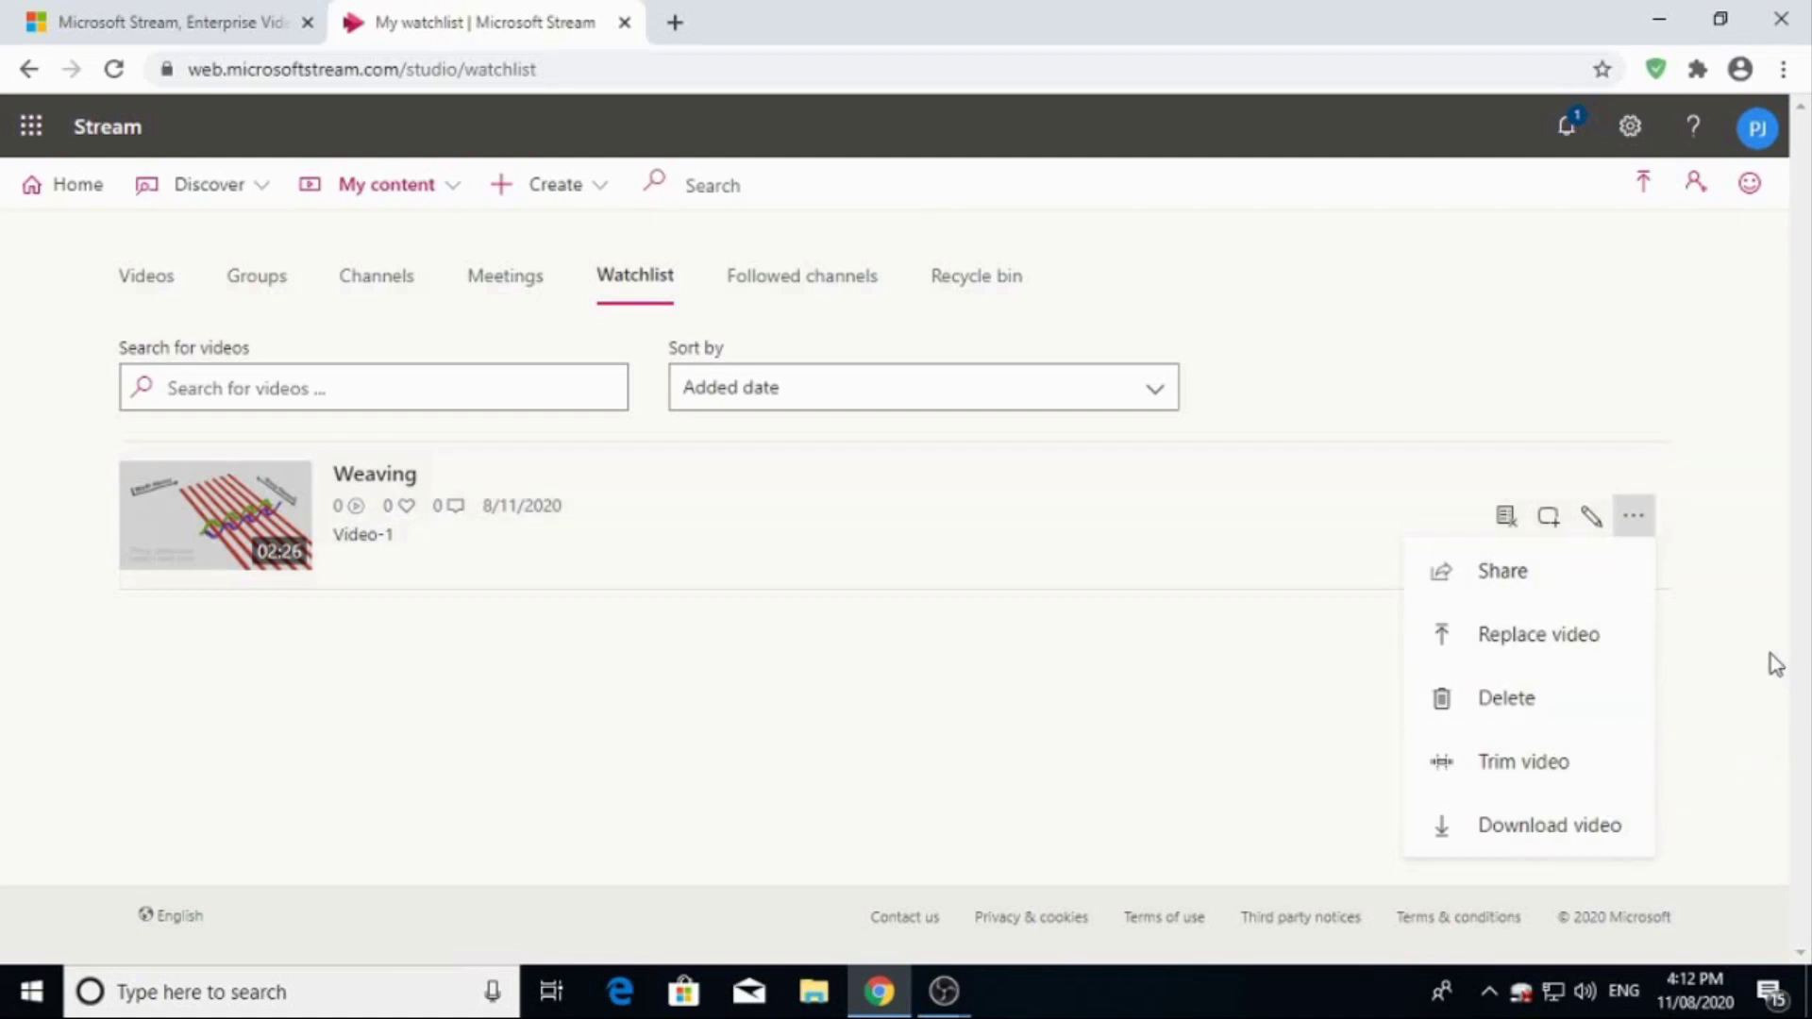
# Open the Share dialog for Weaving and copy its direct link.
pyautogui.click(1525, 572)
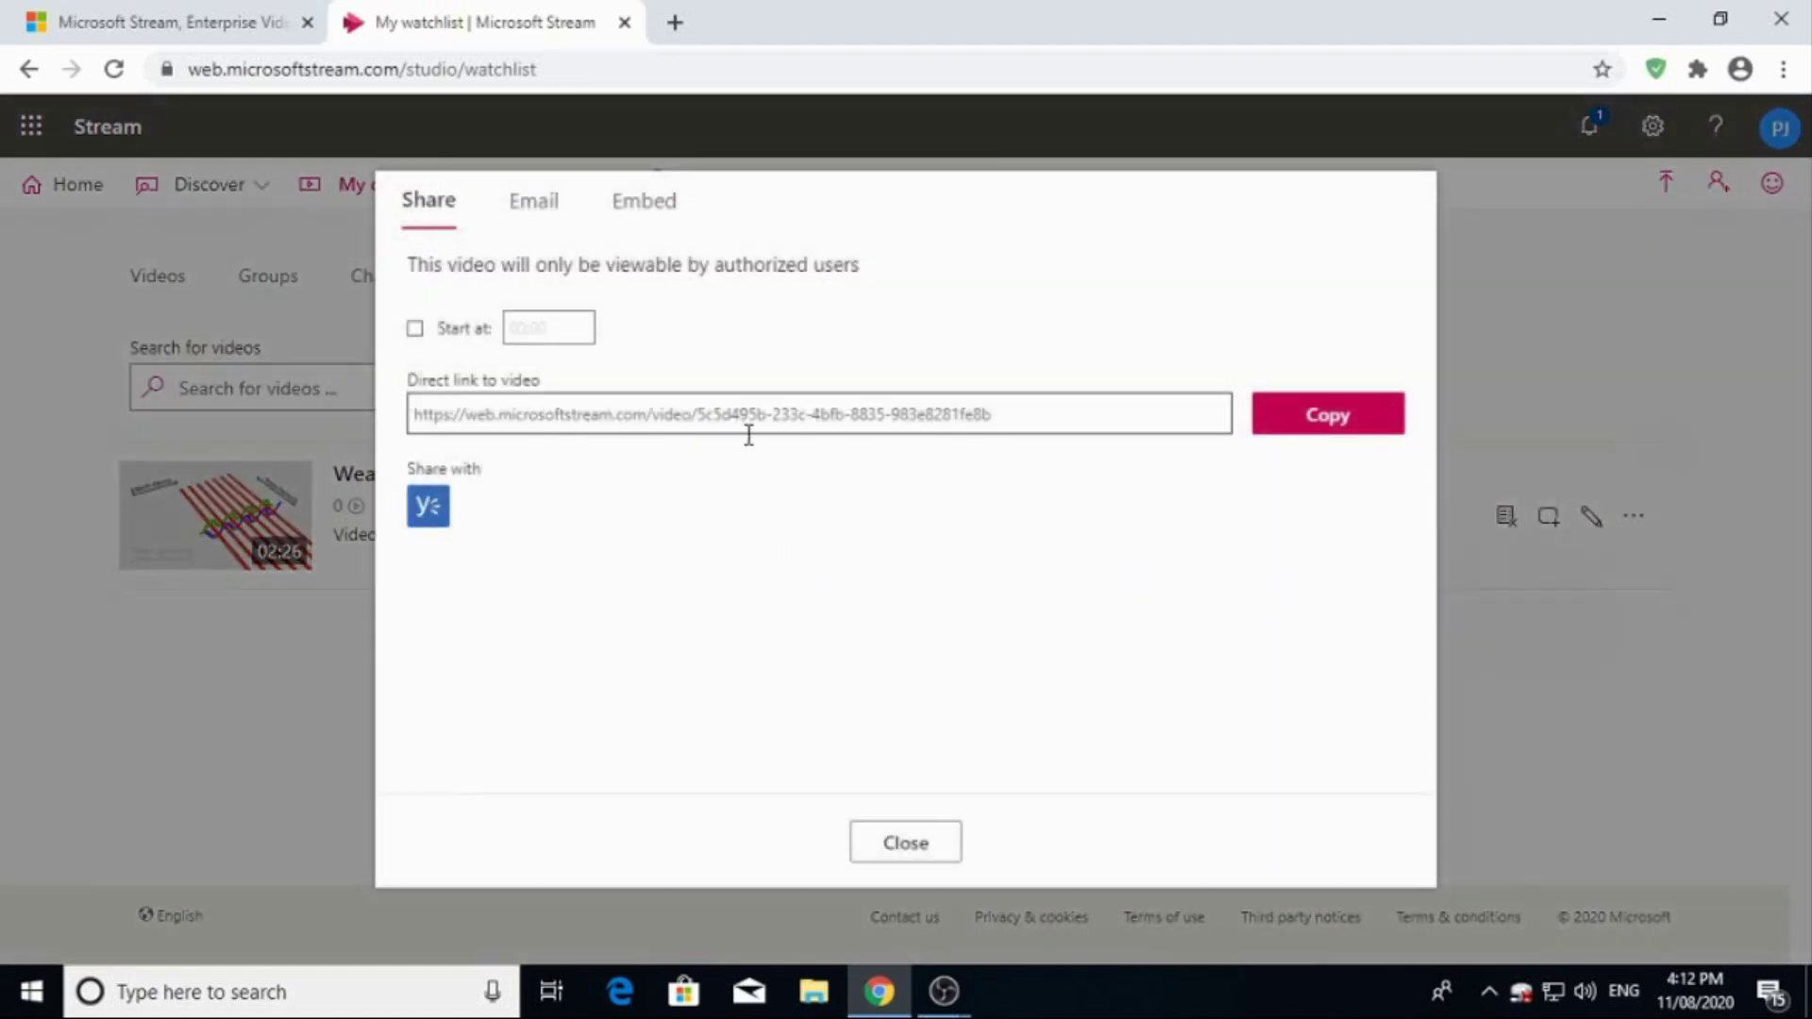
pyautogui.click(1324, 422)
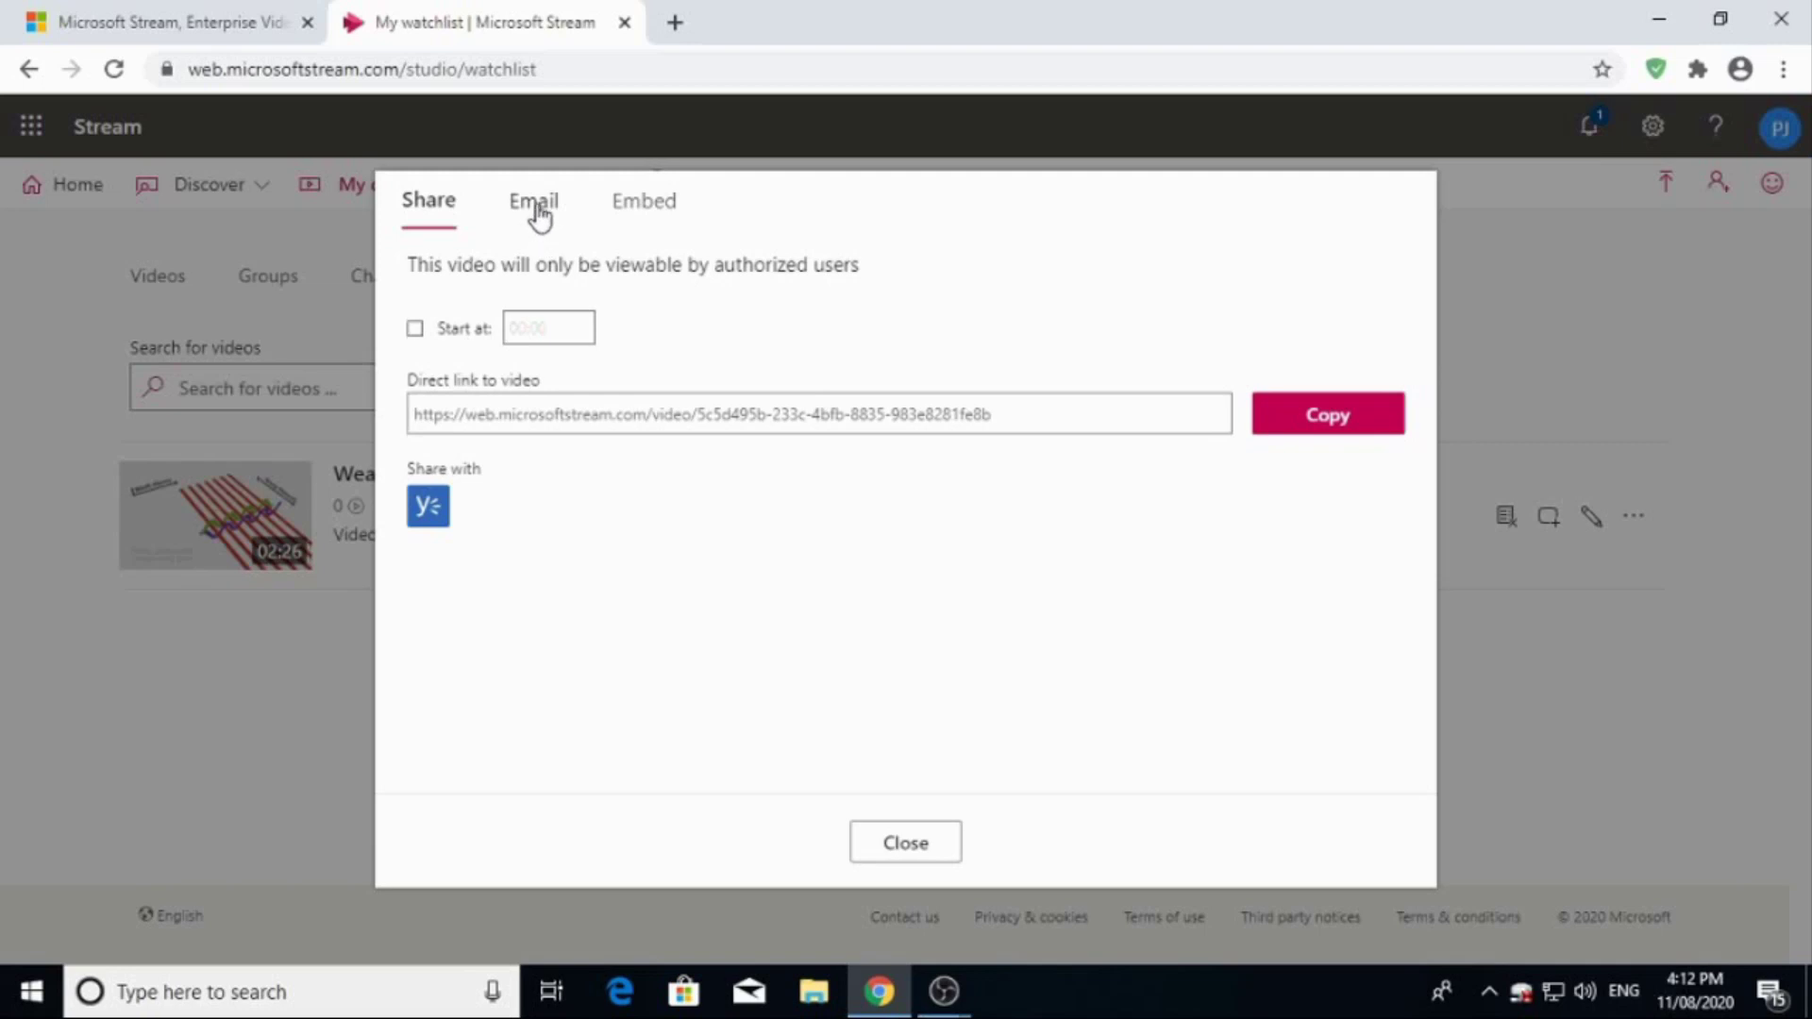
# Email the Weaving link to a contact found in the directory search, then send and close.
pyautogui.click(539, 216)
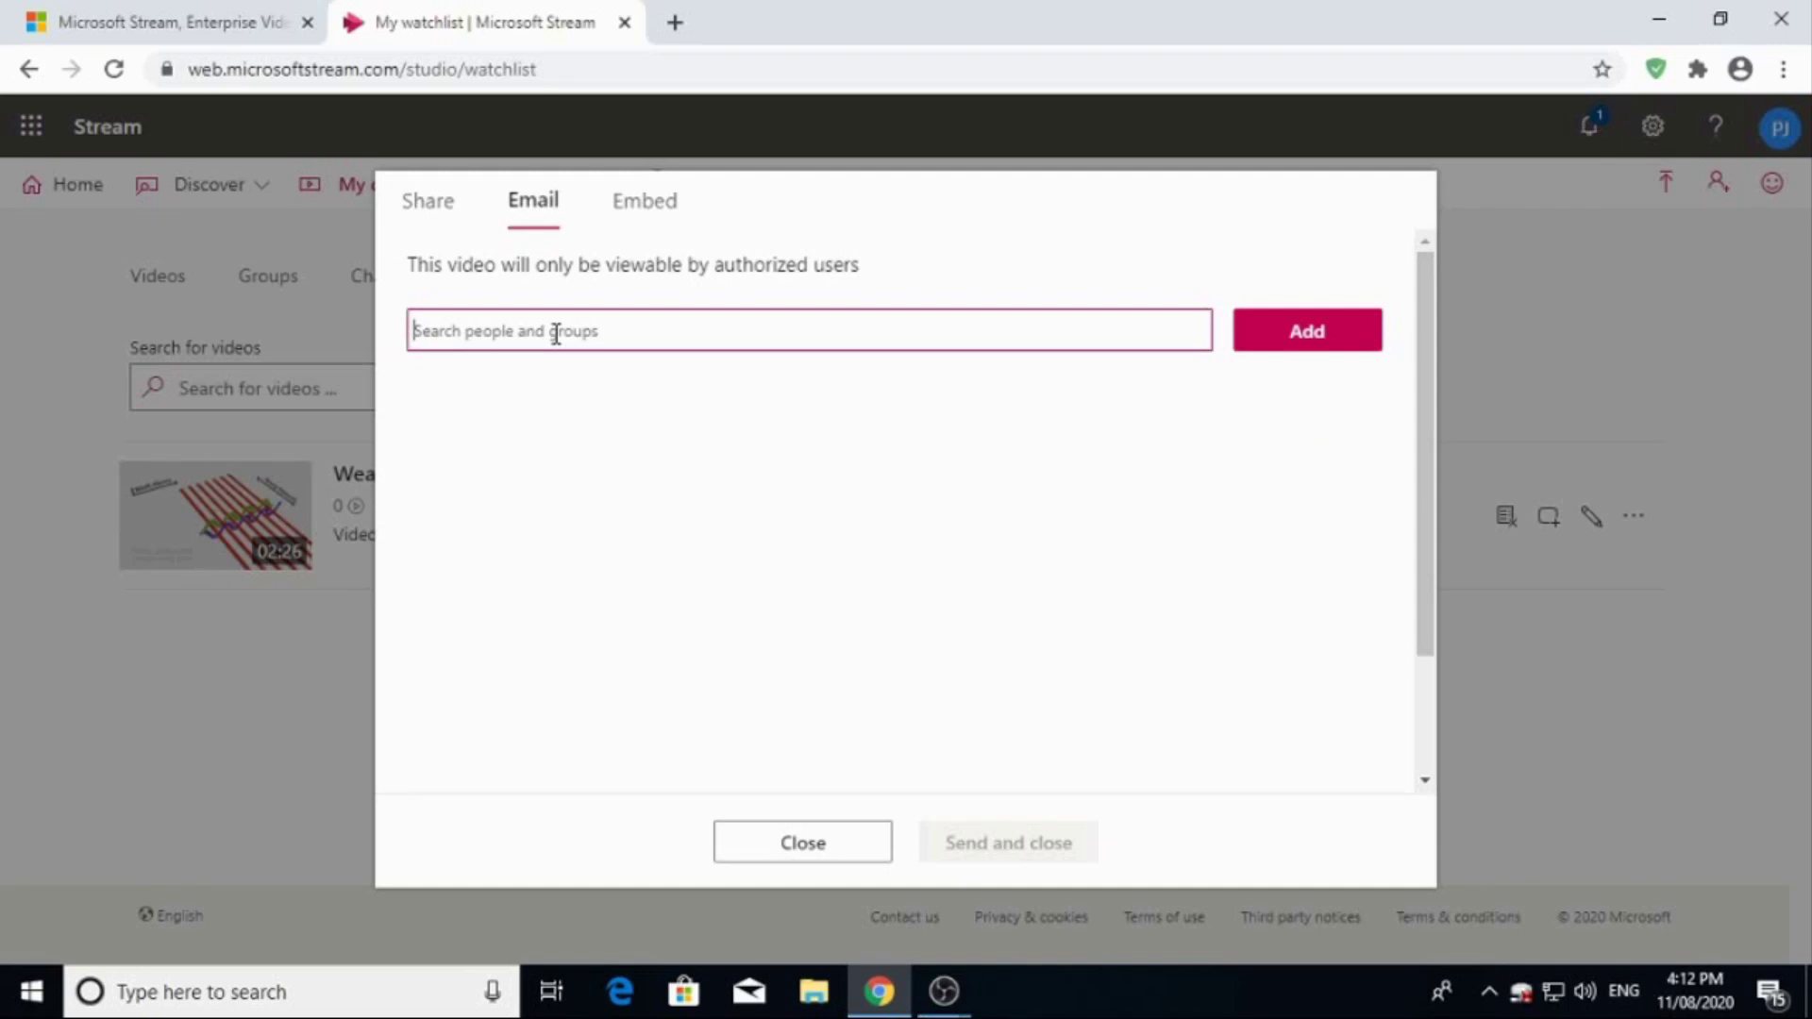
pyautogui.write('demo')
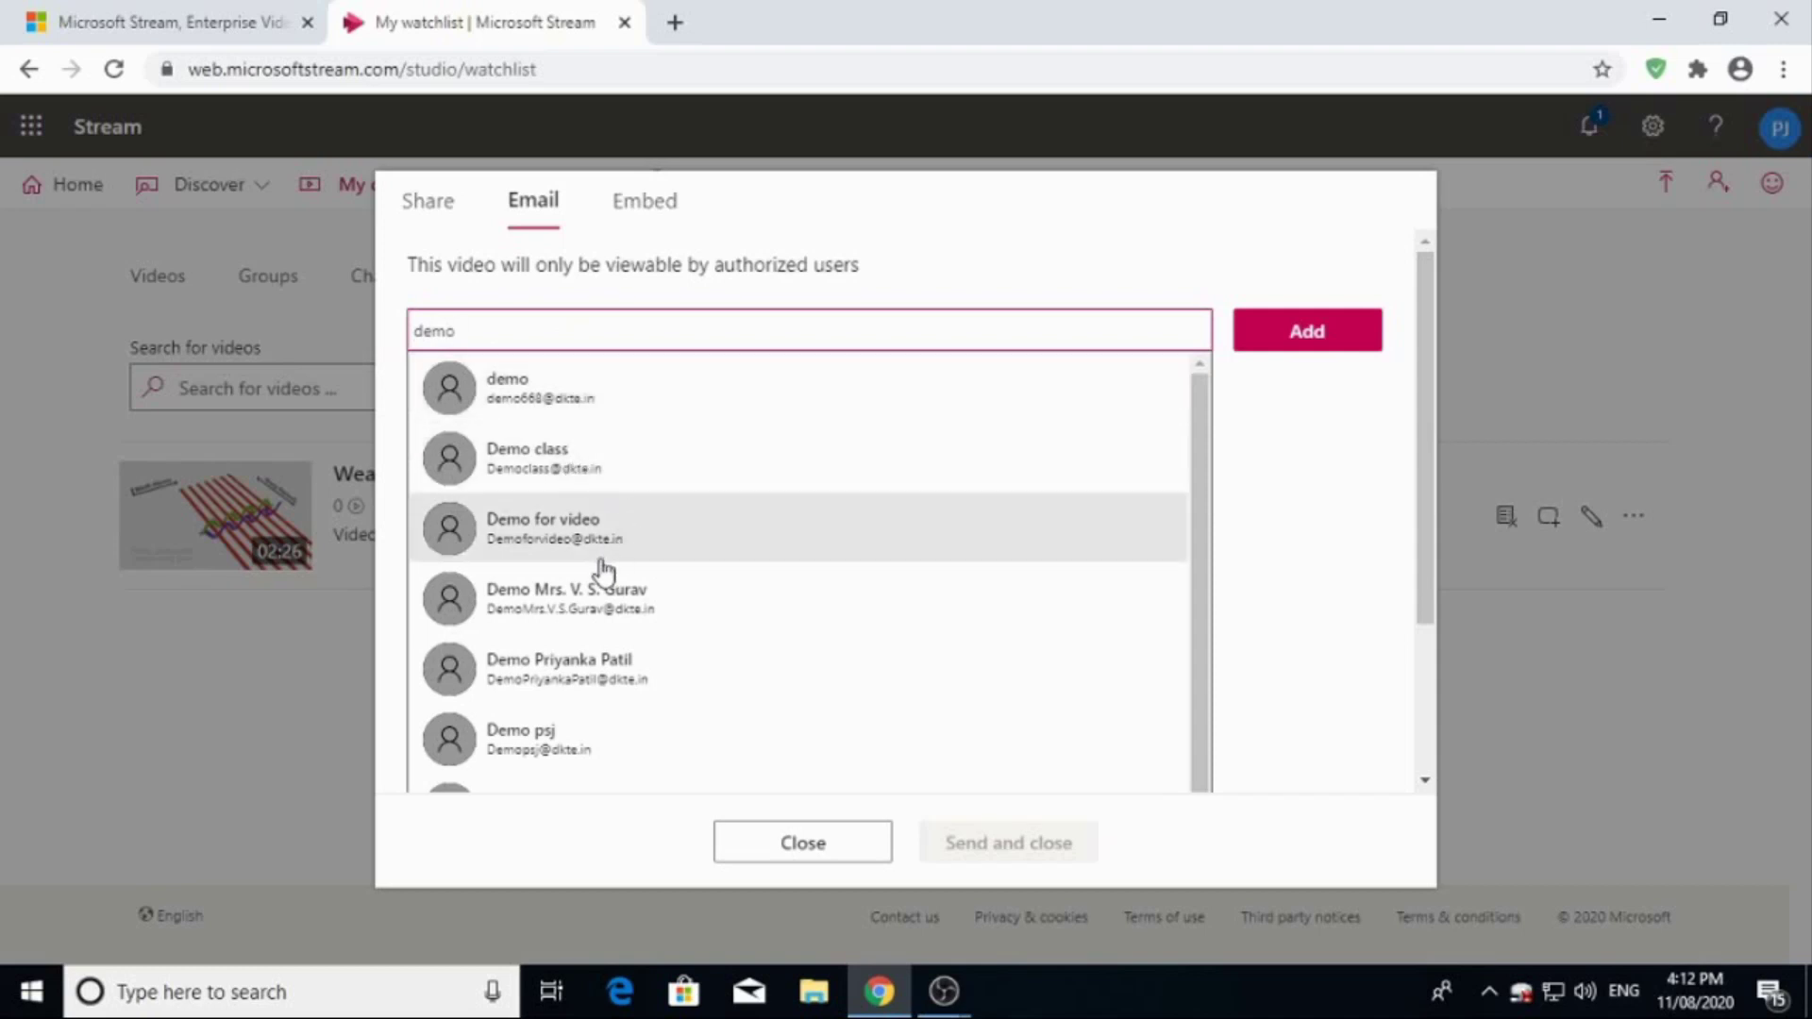
pyautogui.click(562, 746)
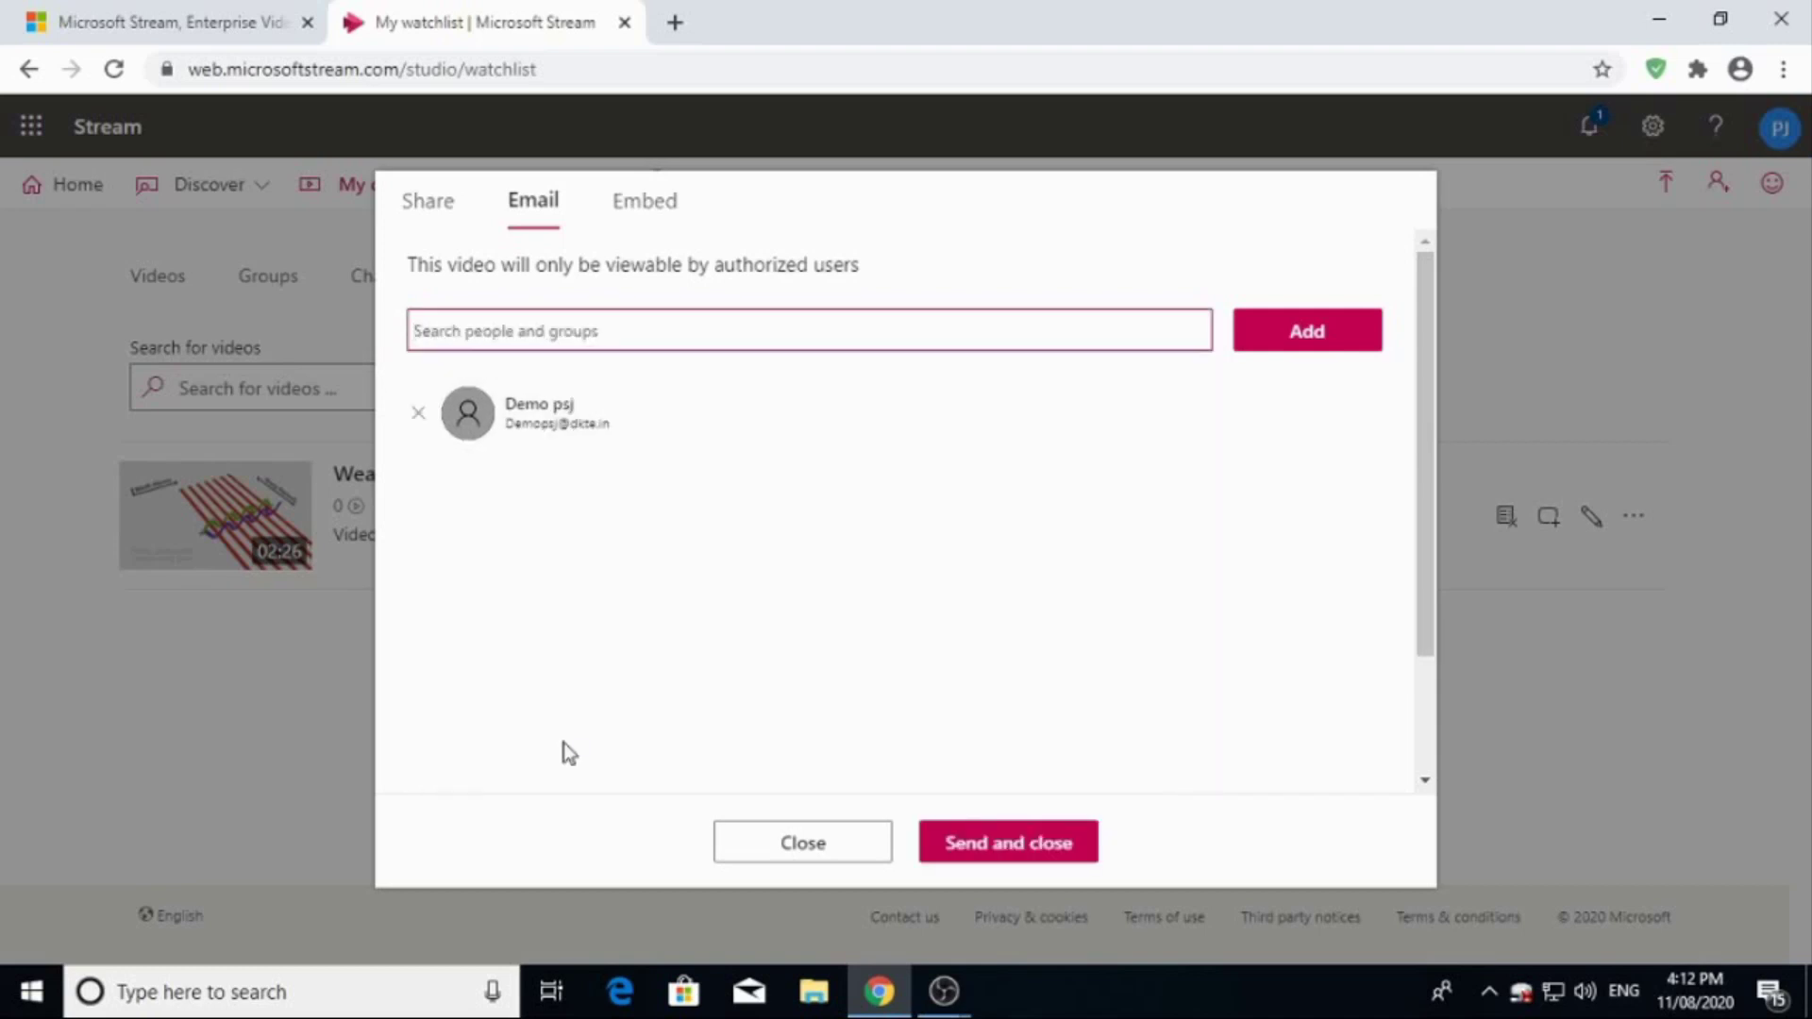
pyautogui.click(1009, 849)
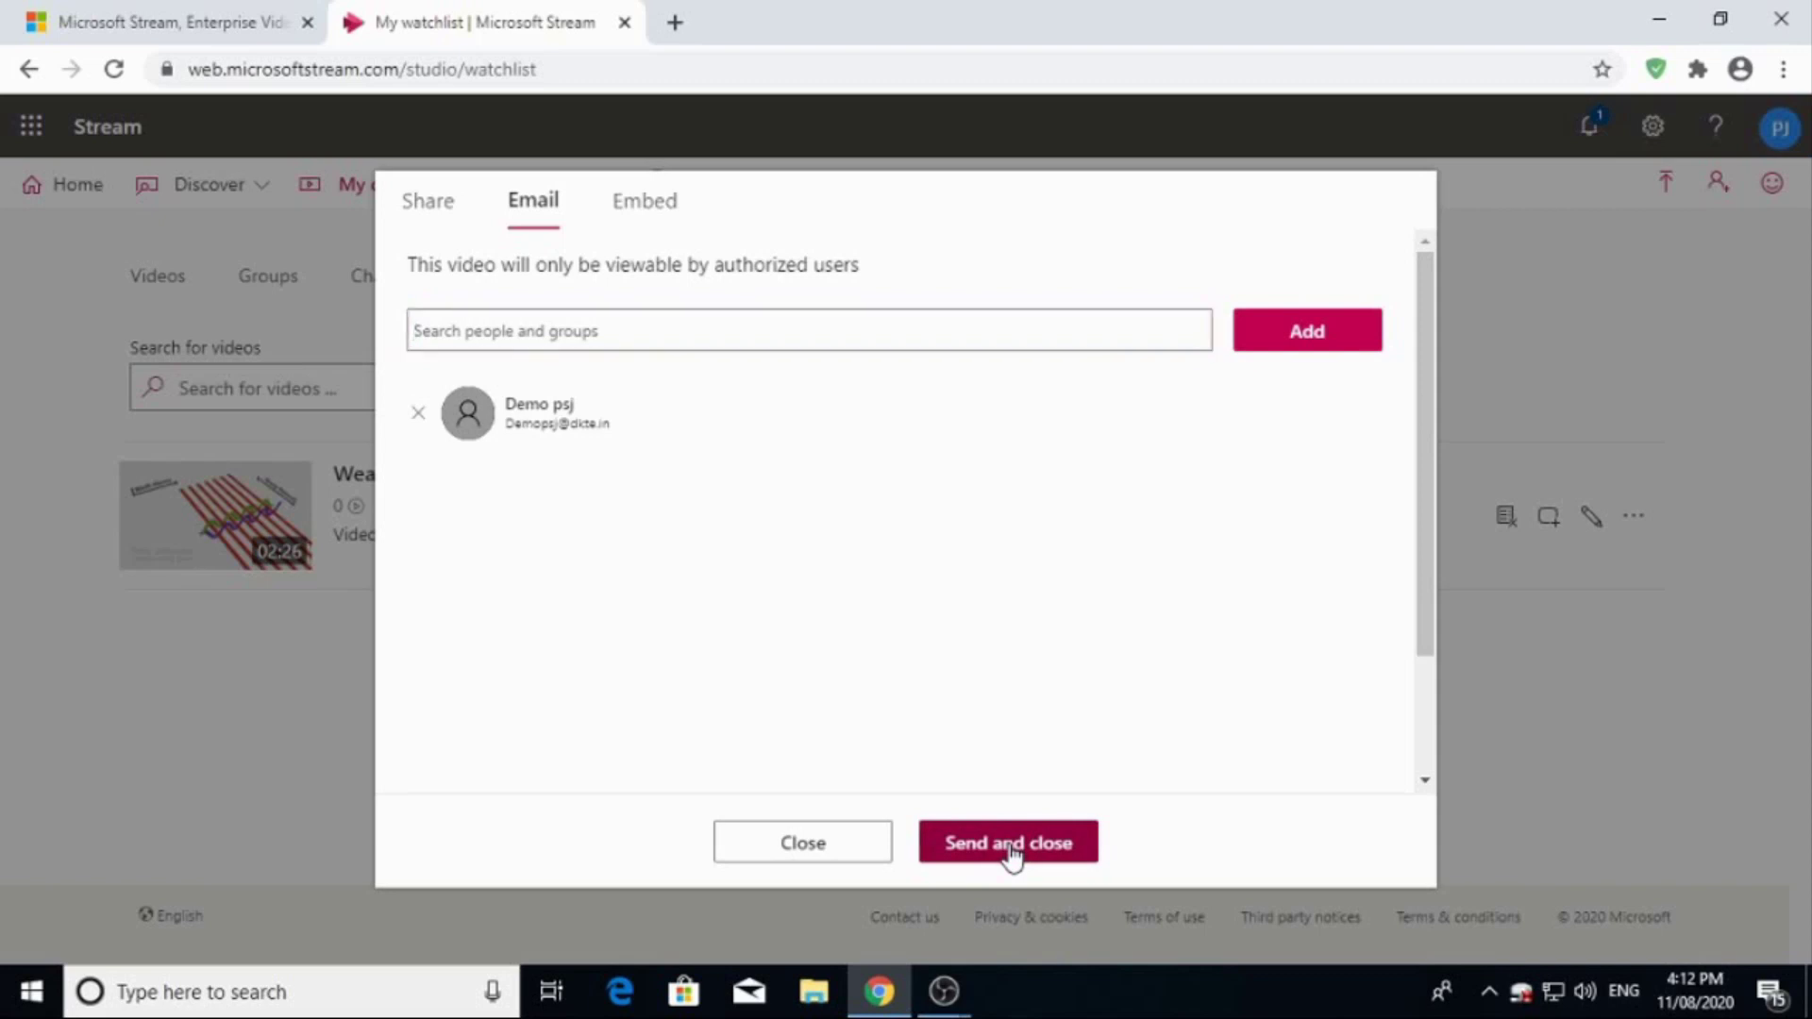